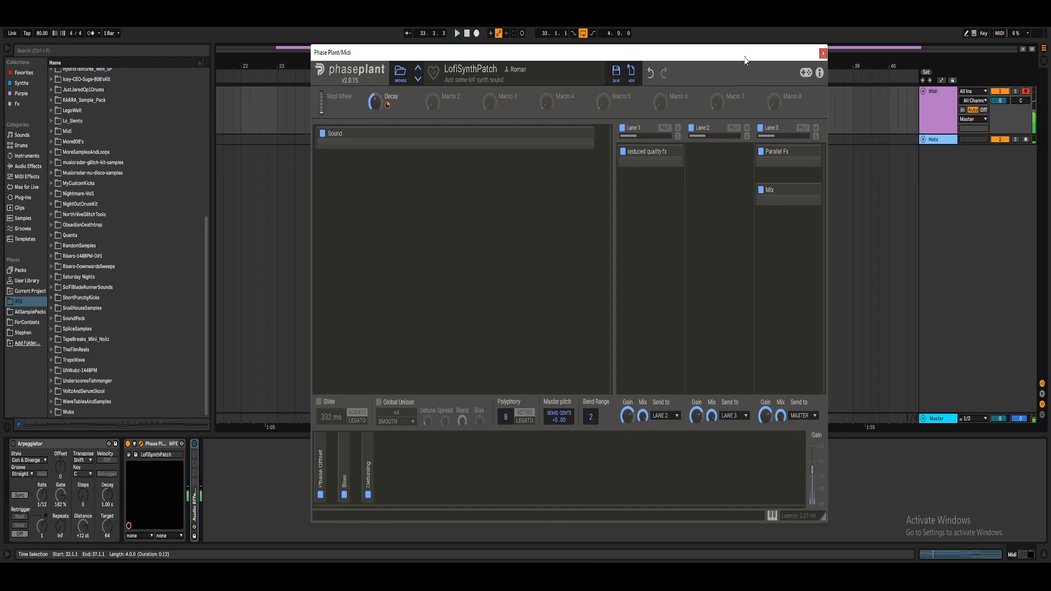
# Step: Close the synth window, mute the Hats track and play the loop
pyautogui.click(823, 53)
pyautogui.press('z')
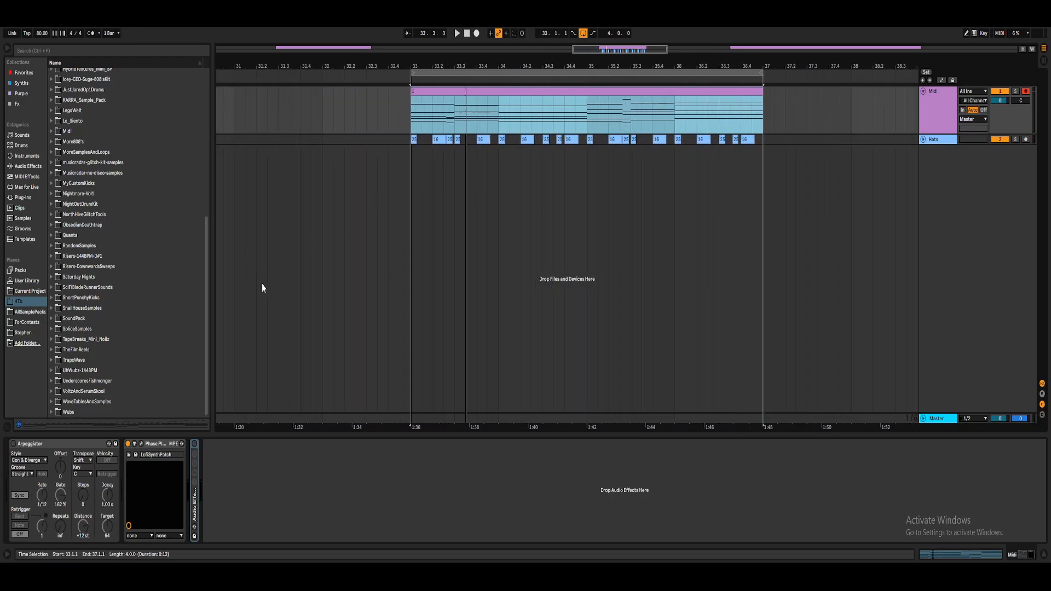
pyautogui.click(141, 444)
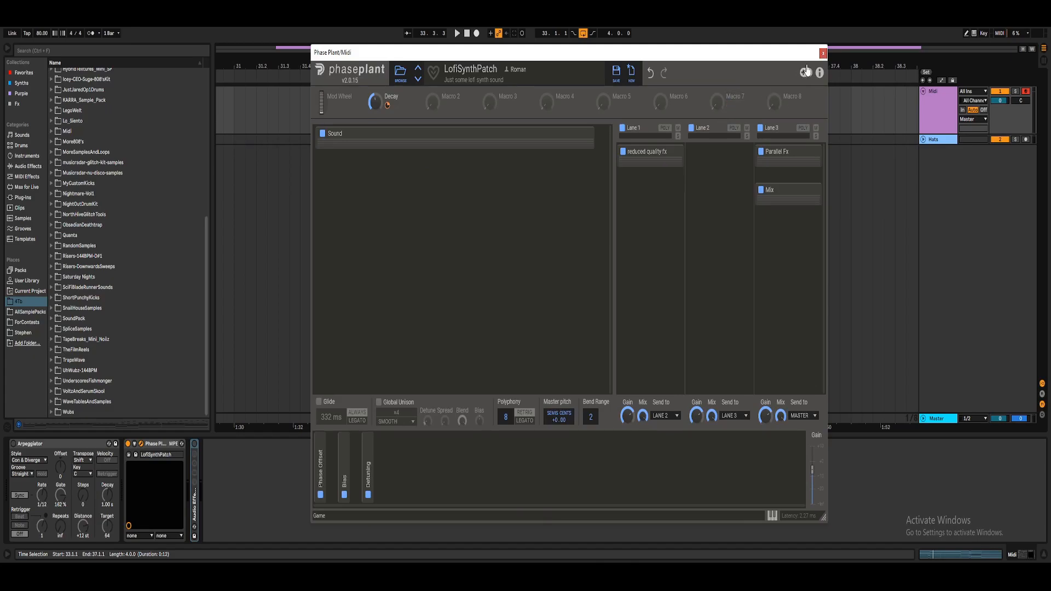
pyautogui.click(823, 53)
pyautogui.moveTo(624, 67)
pyautogui.mouseDown()
pyautogui.moveTo(624, 96)
pyautogui.moveTo(624, 65)
pyautogui.mouseUp()
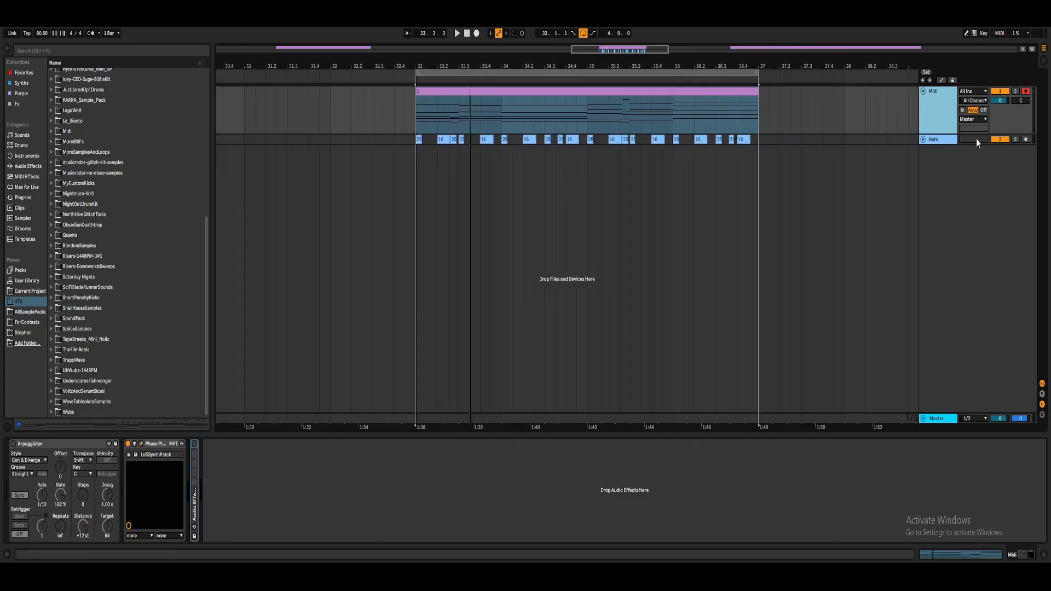
pyautogui.click(1000, 139)
pyautogui.press('space')
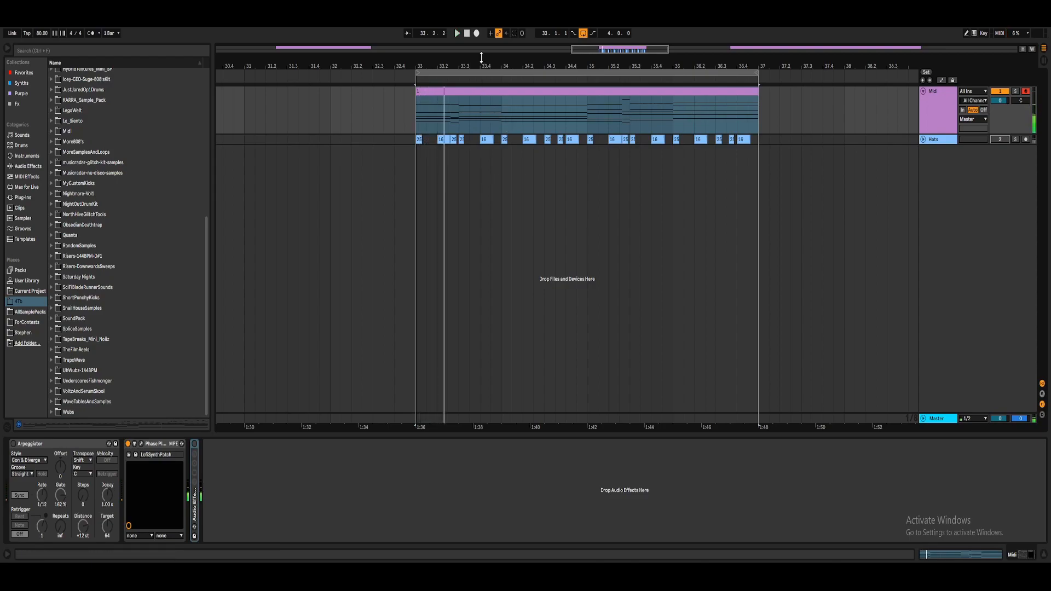
# Step: Play the Midi track's clip with its Phase Plant window open and slightly lower the synth's master gain
pyautogui.moveTo(487, 60); pyautogui.dragTo(411, 34)
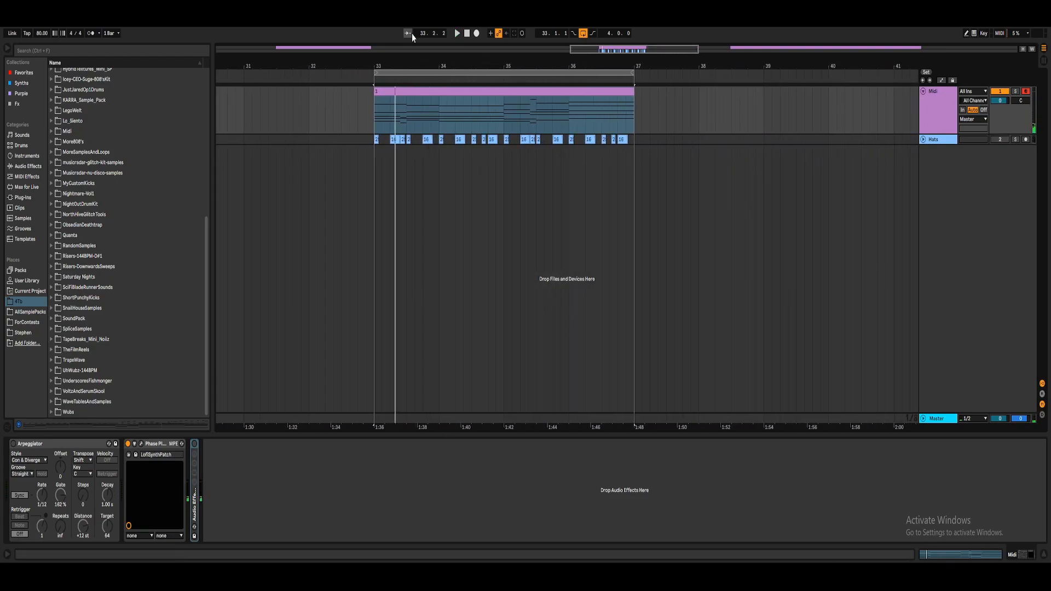
pyautogui.click(931, 109)
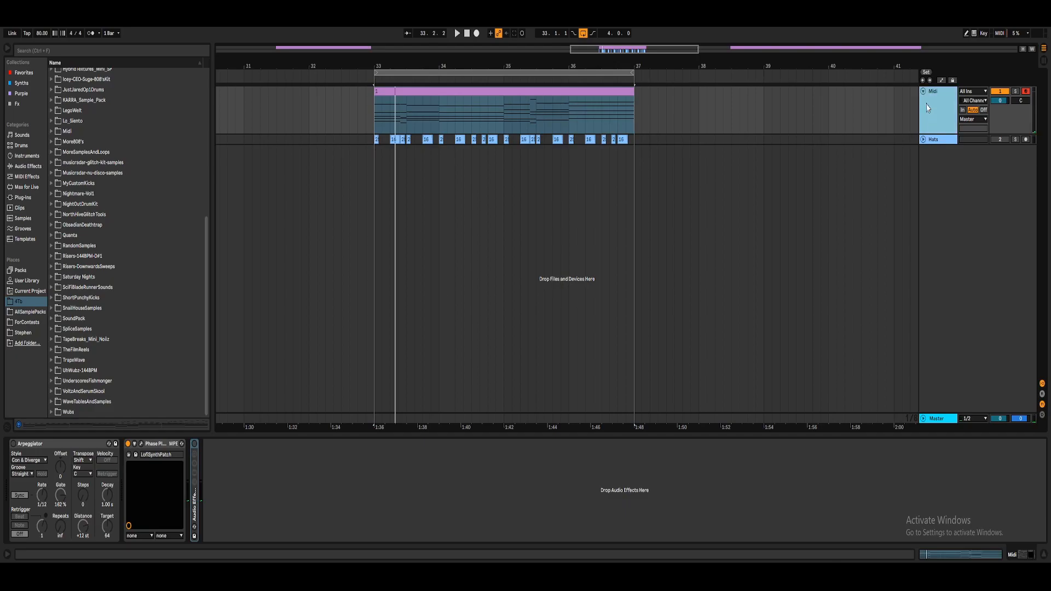
pyautogui.click(544, 92)
pyautogui.press('space')
pyautogui.click(141, 444)
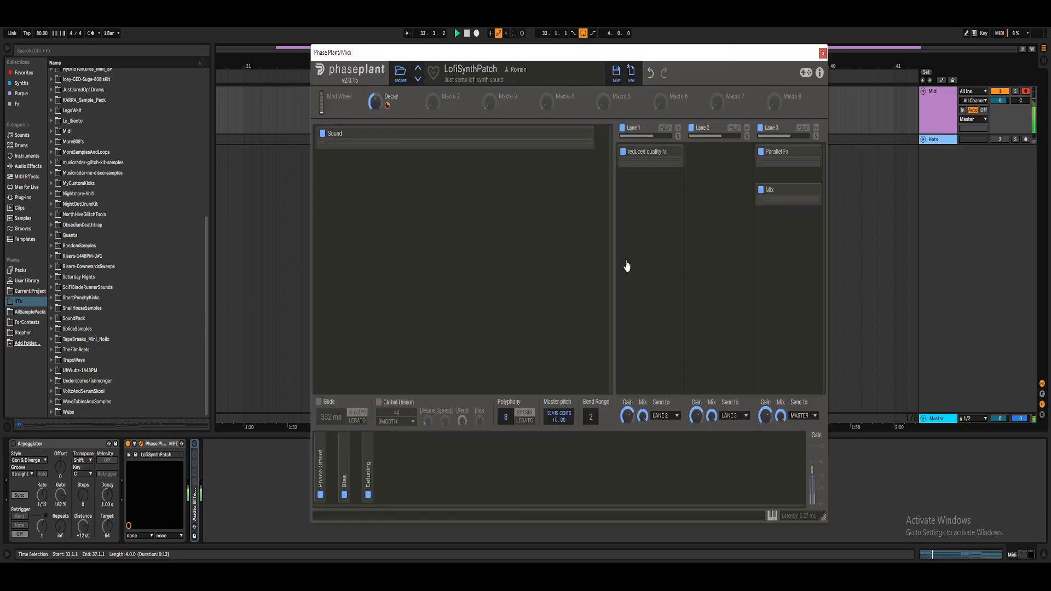
pyautogui.moveTo(814, 465); pyautogui.dragTo(814, 470)
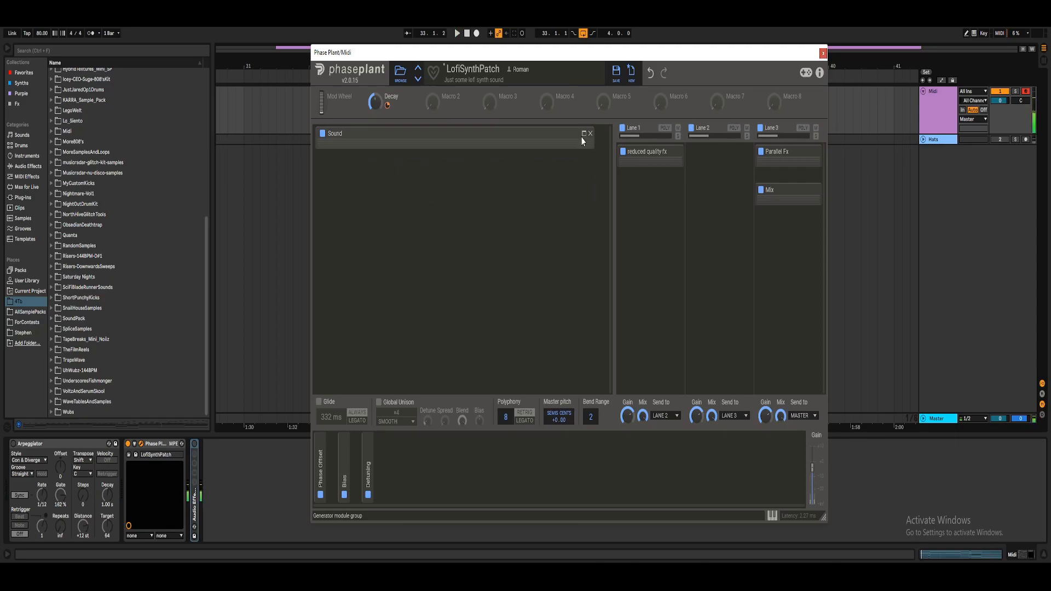
# Step: Examine the modules inside the Sound generator group of LofiSynthPatch and close the synth window
pyautogui.click(583, 133)
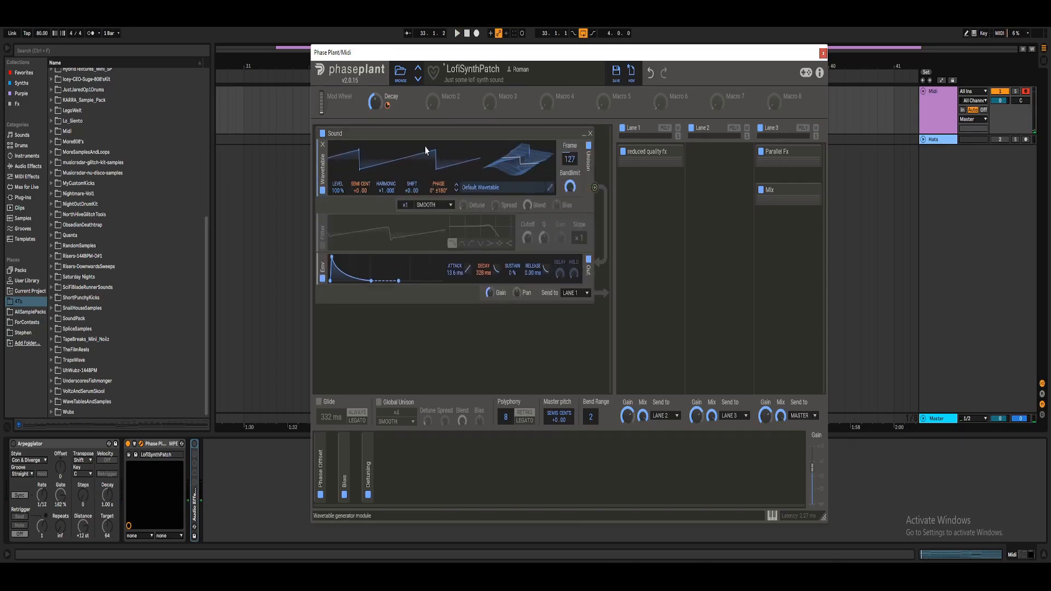
pyautogui.click(585, 137)
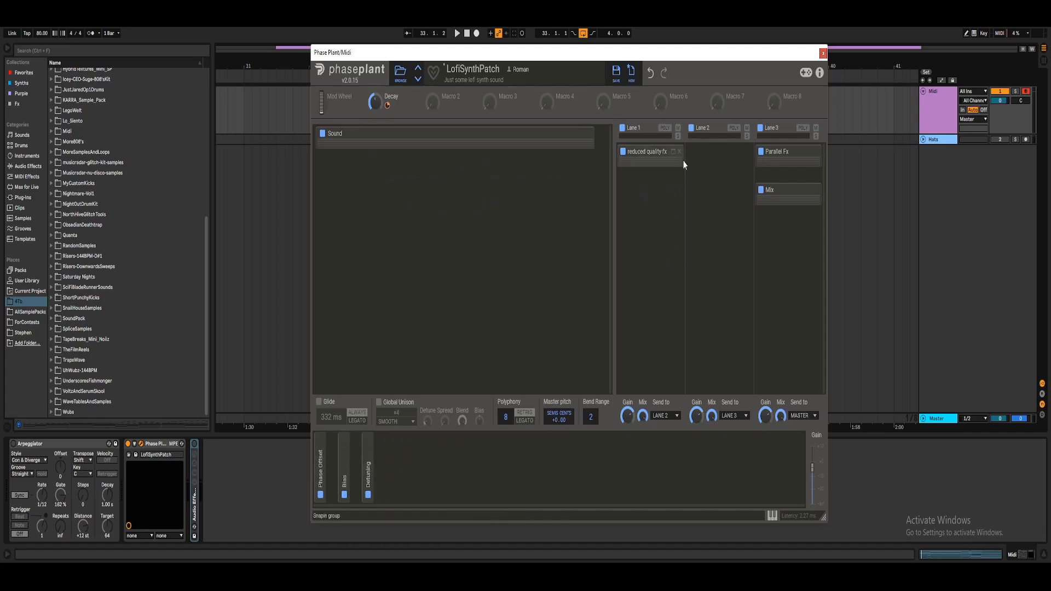
pyautogui.click(822, 54)
# Step: Insert a new MIDI track below the Hats track
pyautogui.hotkey('ctrl', 't')
pyautogui.press('Delete')
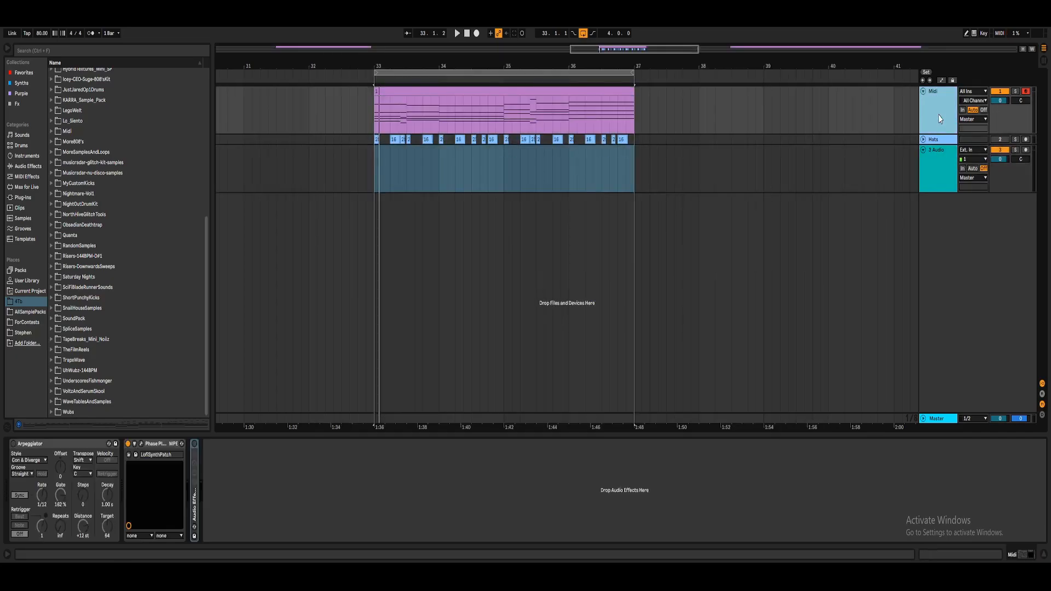
pyautogui.hotkey('ctrl', 'shift', 't')
# Step: Load Phase Plant on the new MIDI track, with the MIDI clip moved onto it at bar 27, and open the synth
pyautogui.click(22, 83)
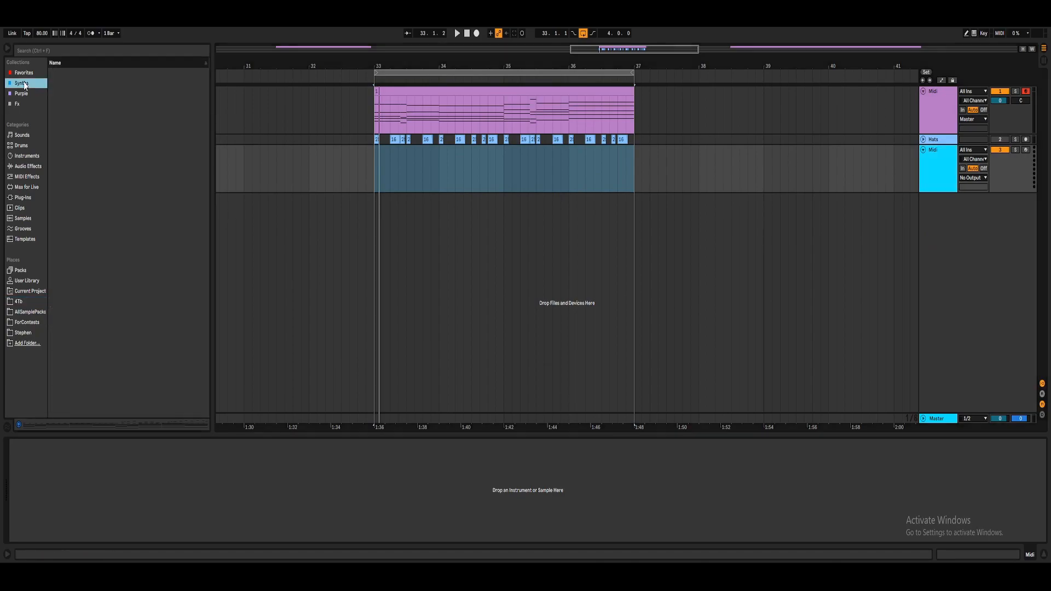
pyautogui.doubleClick(74, 113)
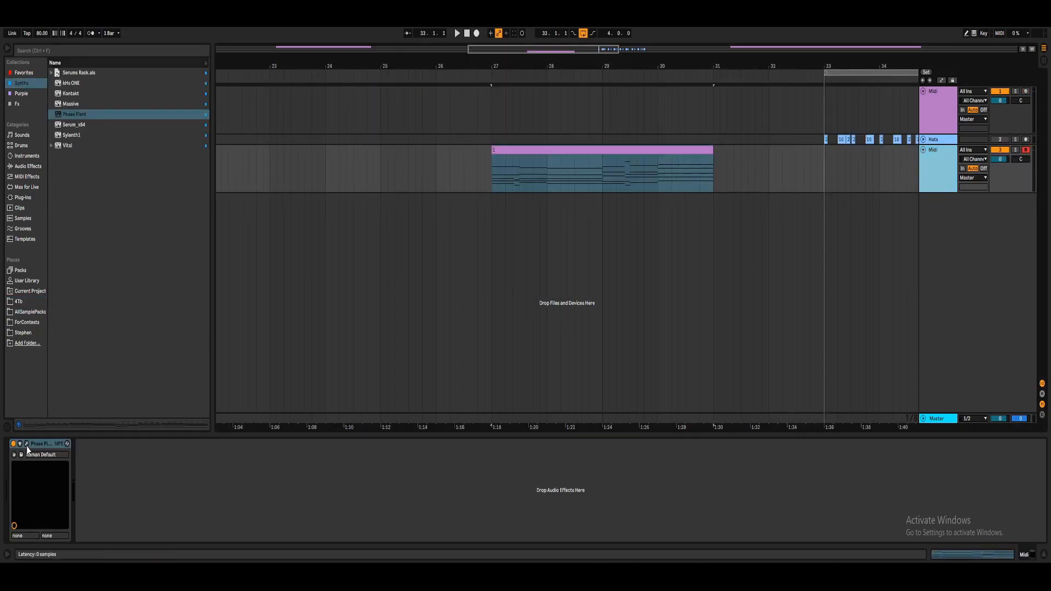
pyautogui.click(26, 444)
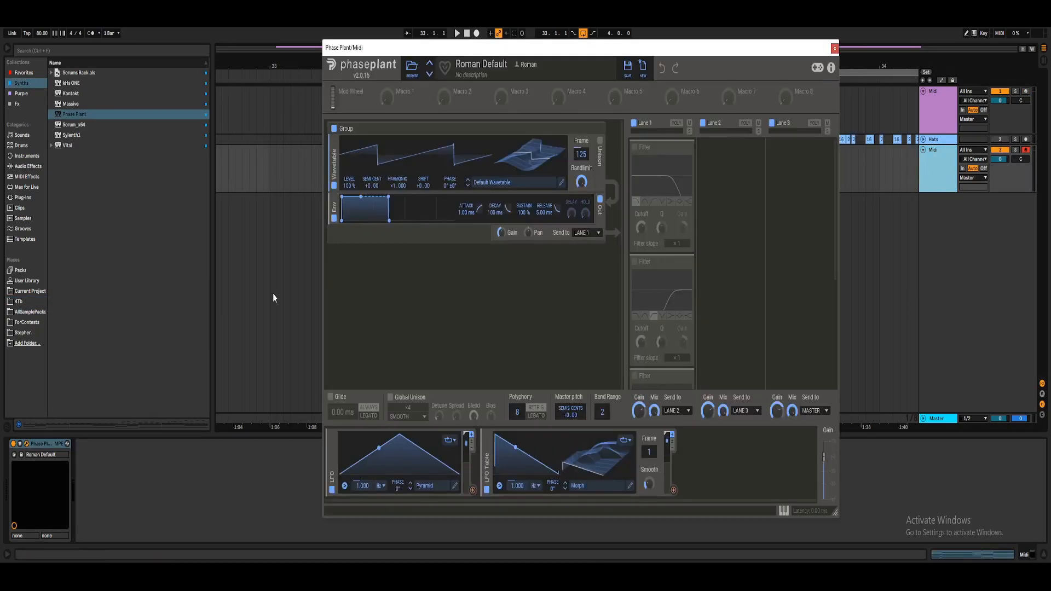
# Step: Reset Phase Plant to a blank patch and loop the MIDI clip's four bars from bar 27
pyautogui.click(643, 69)
pyautogui.moveTo(738, 29); pyautogui.dragTo(696, 218)
pyautogui.rightClick(595, 159)
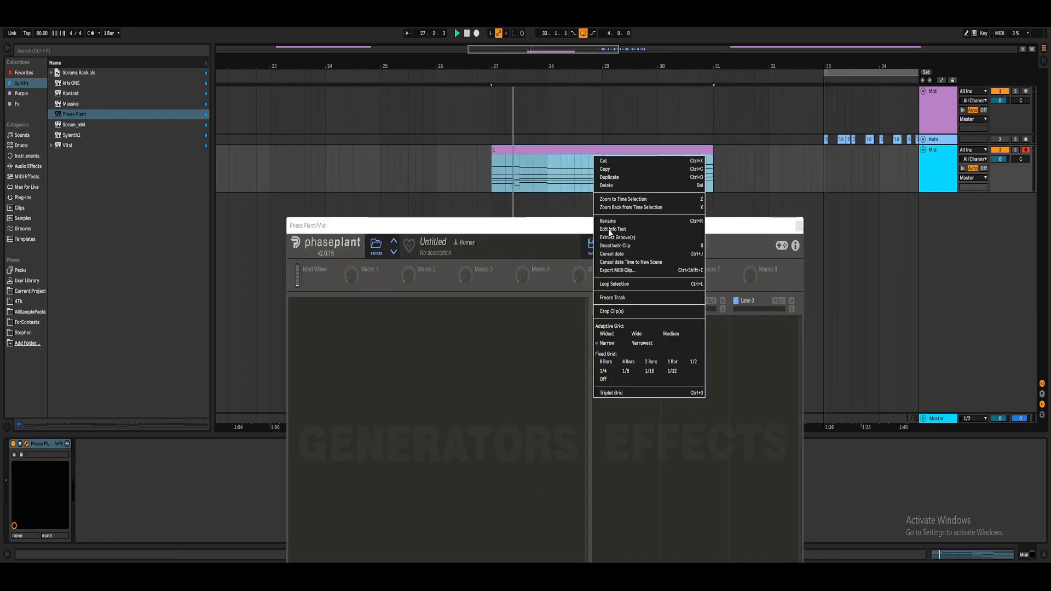
pyautogui.click(629, 285)
pyautogui.moveTo(631, 227); pyautogui.dragTo(672, 70)
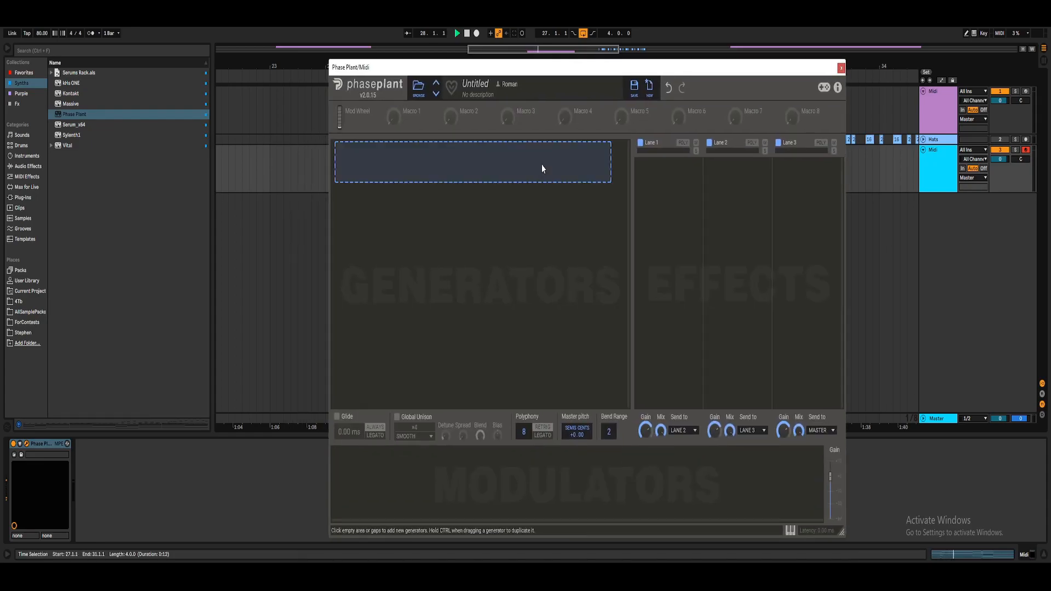
# Step: Add an Analog generator and lower the patch's master gain while auditioning the loop
pyautogui.click(542, 170)
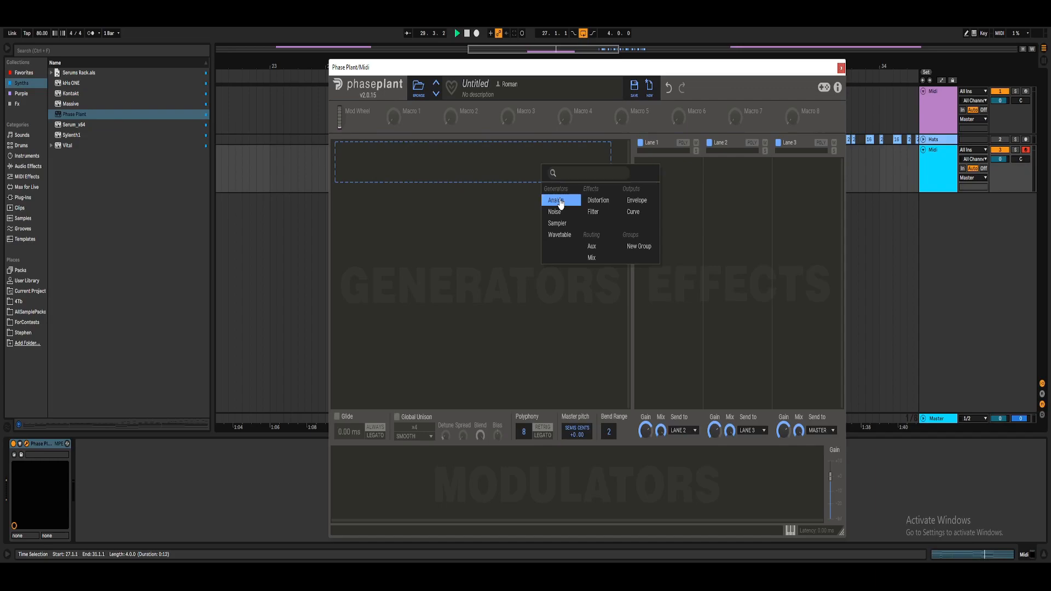
pyautogui.click(559, 200)
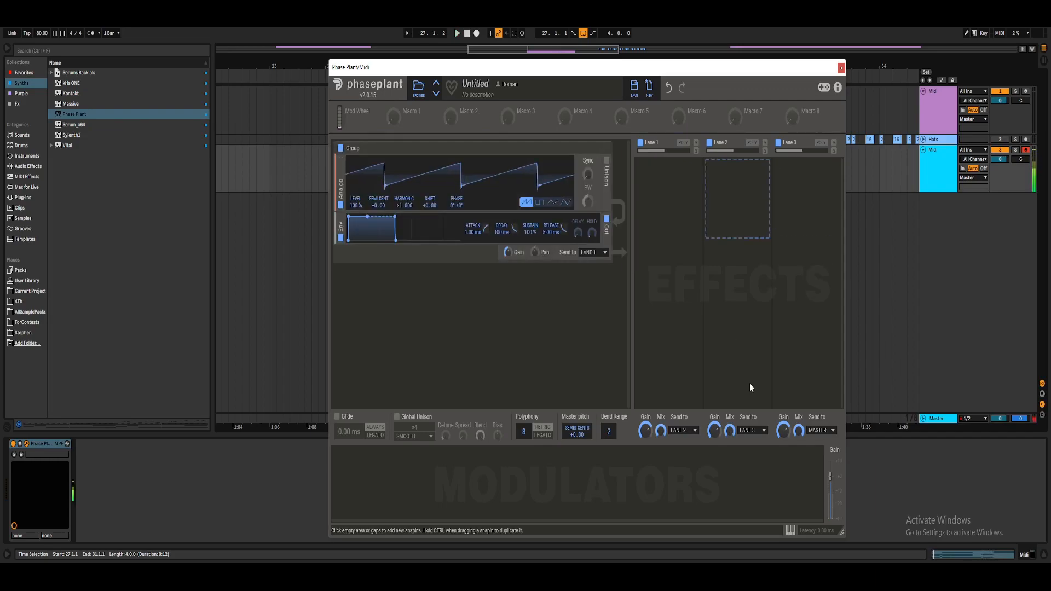
pyautogui.moveTo(833, 479); pyautogui.dragTo(830, 484)
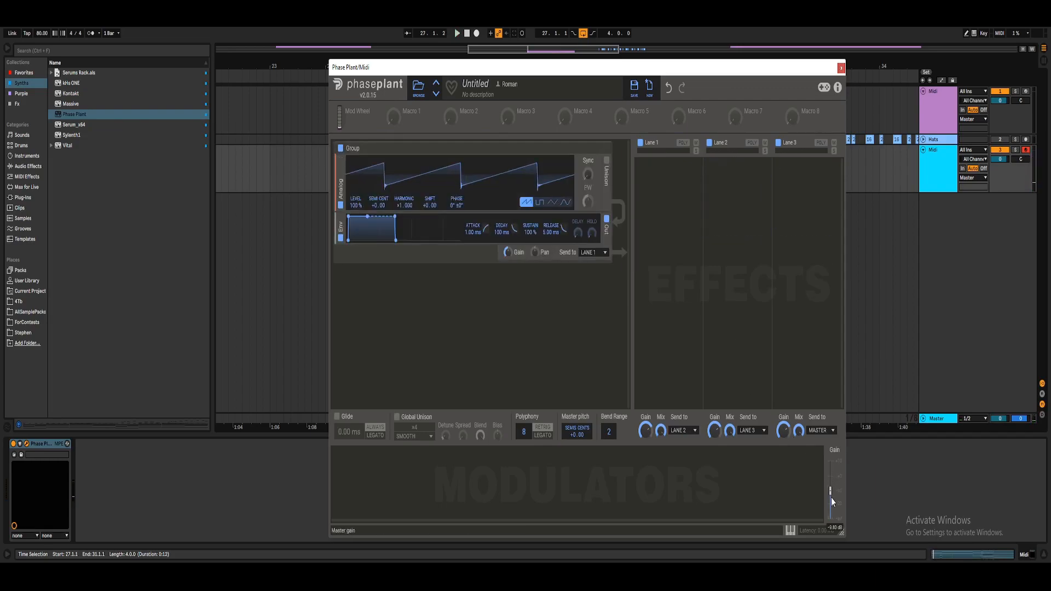
pyautogui.press('space')
pyautogui.moveTo(829, 501); pyautogui.dragTo(830, 503)
# Step: Set the generator envelope's sustain to 0% and lengthen its decay to 1.31 s
pyautogui.moveTo(530, 234); pyautogui.dragTo(530, 279)
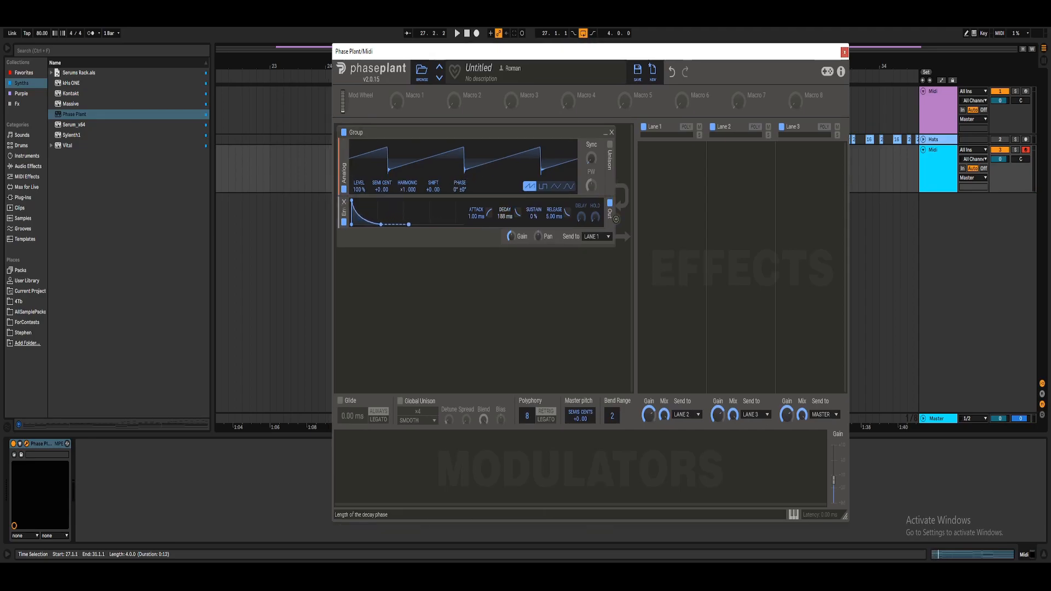
pyautogui.press('space')
pyautogui.moveTo(505, 216); pyautogui.dragTo(505, 184)
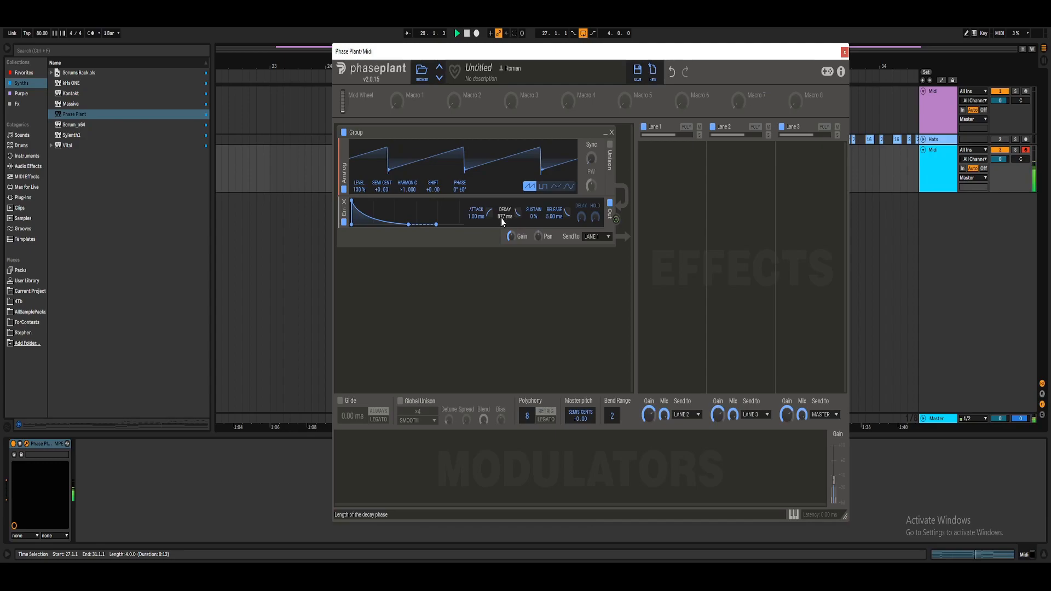
pyautogui.moveTo(501, 218); pyautogui.dragTo(501, 207)
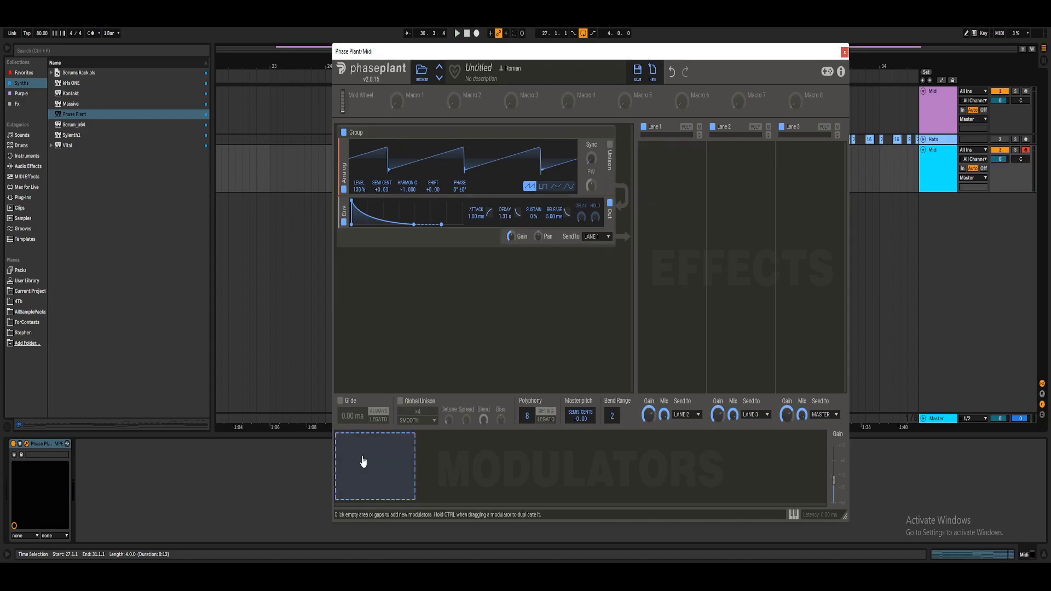
# Step: Add a sine LFO in a modulator group named Detuning and route it to the Analog generator's pitch
pyautogui.click(352, 499)
pyautogui.click(383, 420)
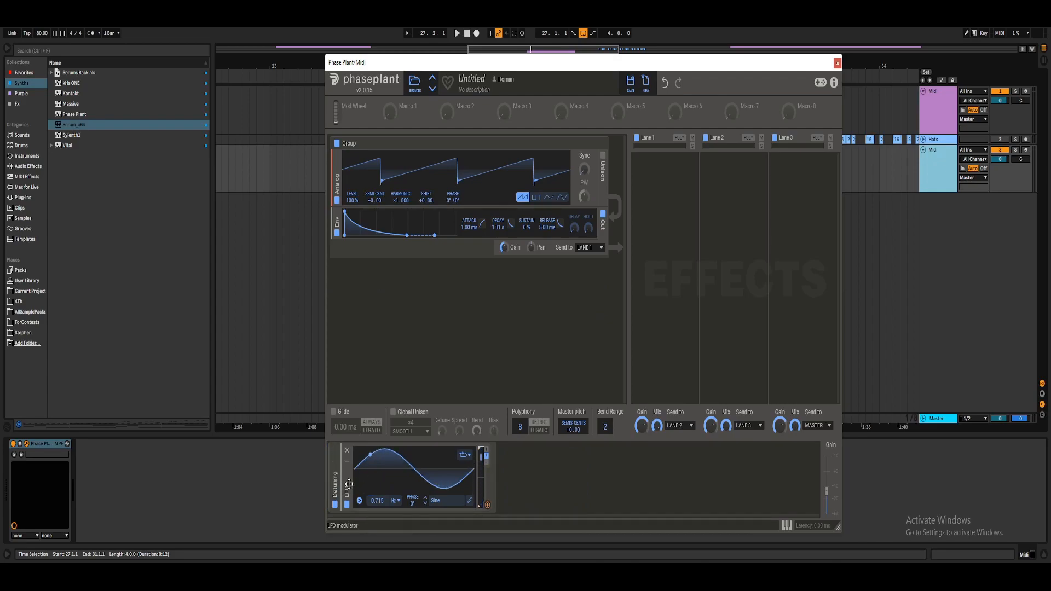
pyautogui.click(488, 505)
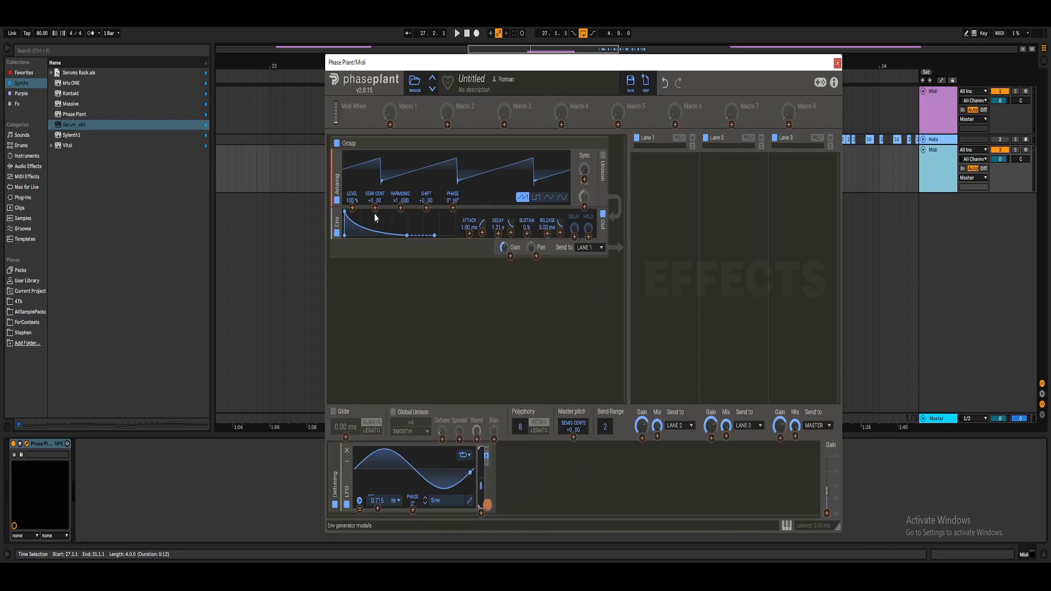
pyautogui.click(376, 209)
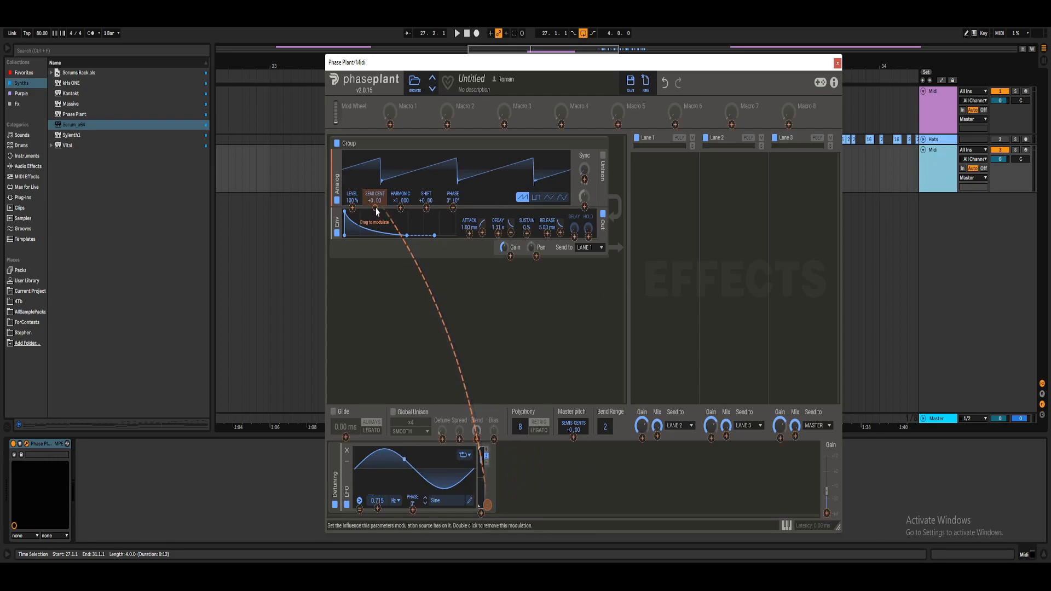
# Step: Set the LFO's modulation amount on the Analog generator's pitch to 0.70
pyautogui.rightClick(376, 208)
pyautogui.moveTo(380, 290)
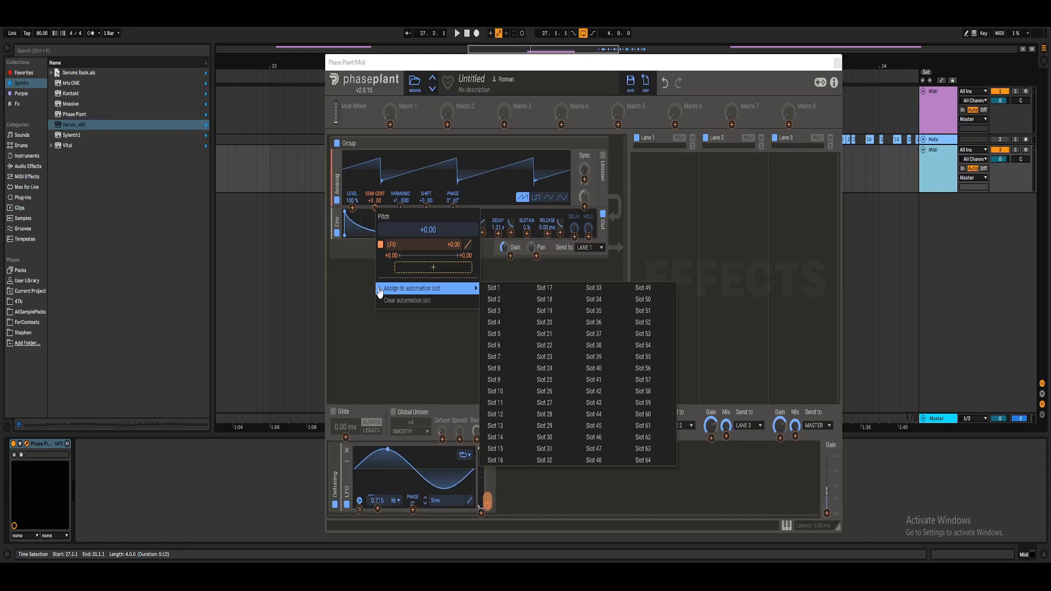
pyautogui.click(365, 282)
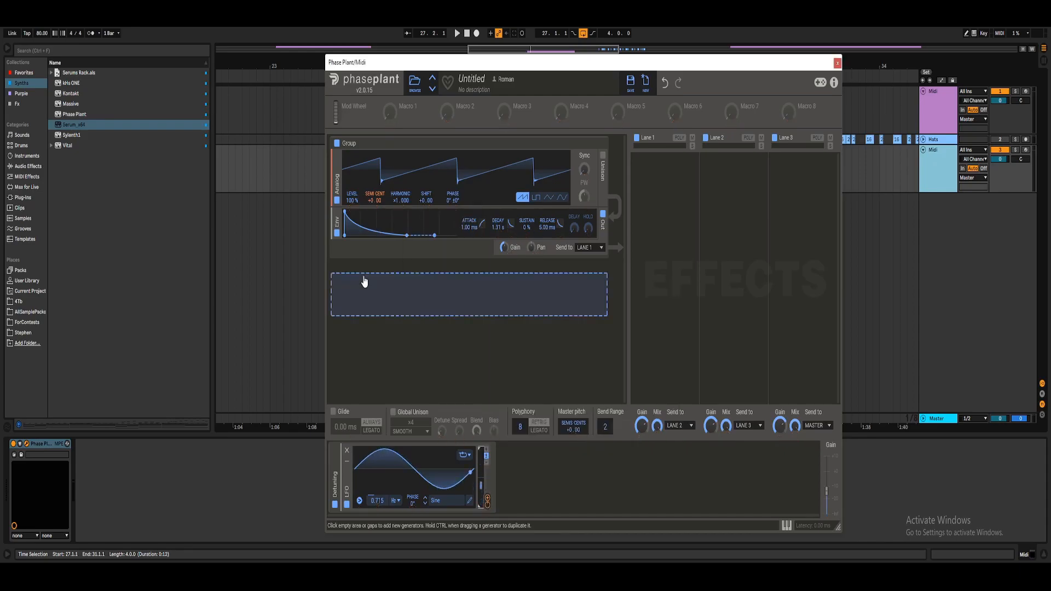
pyautogui.rightClick(376, 207)
pyautogui.write('70')
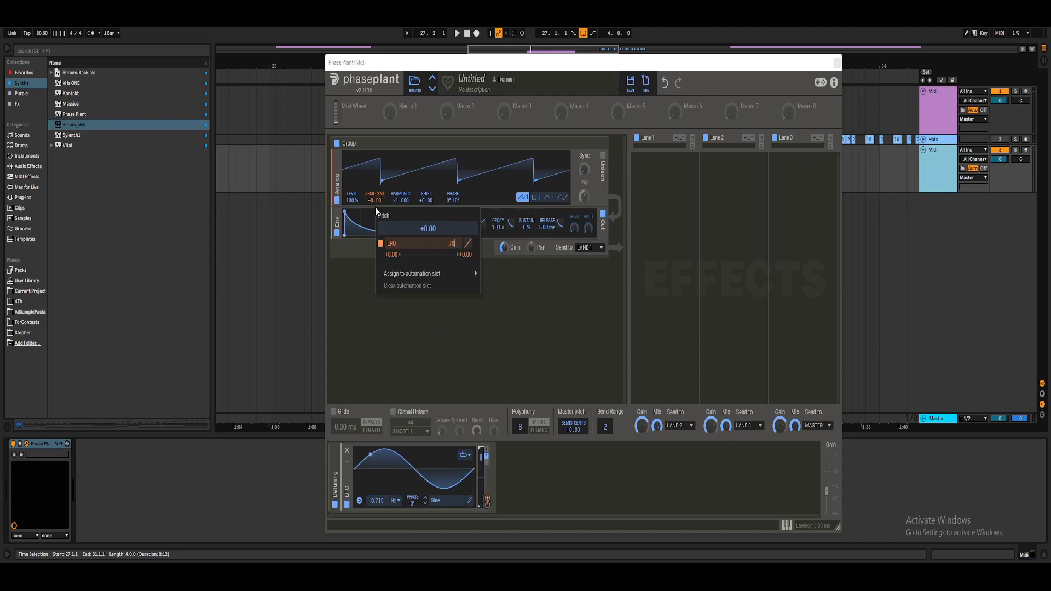
pyautogui.press('Return')
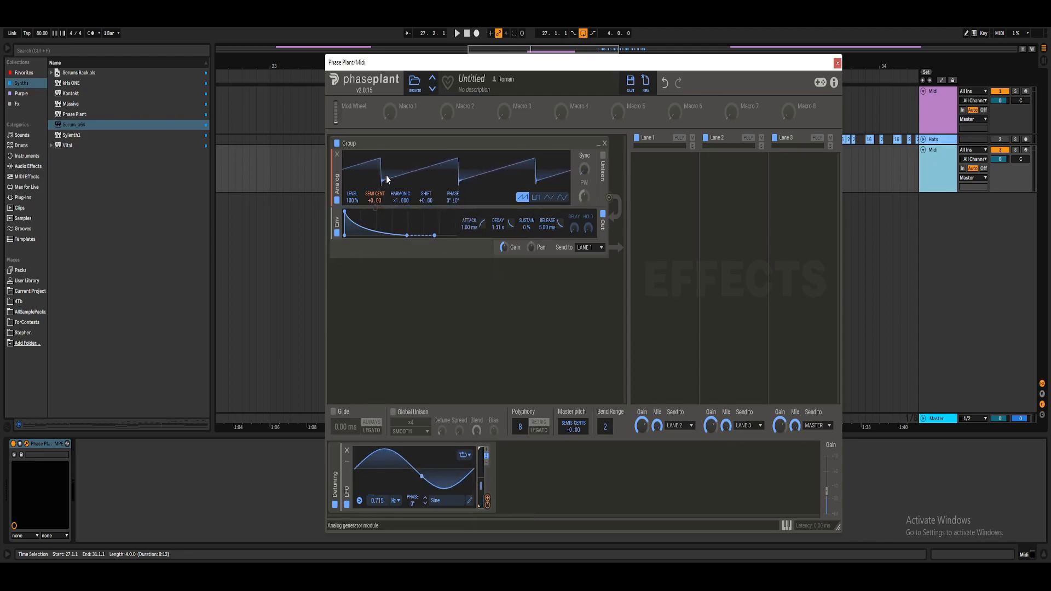
# Step: Audition the detuning and switch the LFO's rate to a tempo-synced 24/16
pyautogui.press('space')
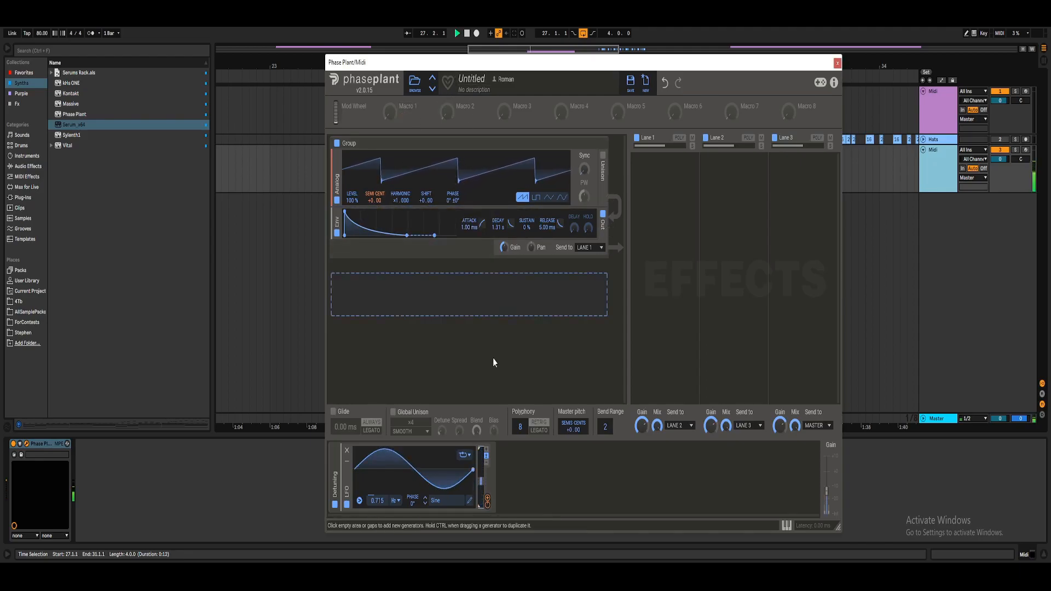
pyautogui.press('space')
pyautogui.moveTo(382, 500); pyautogui.dragTo(382, 515)
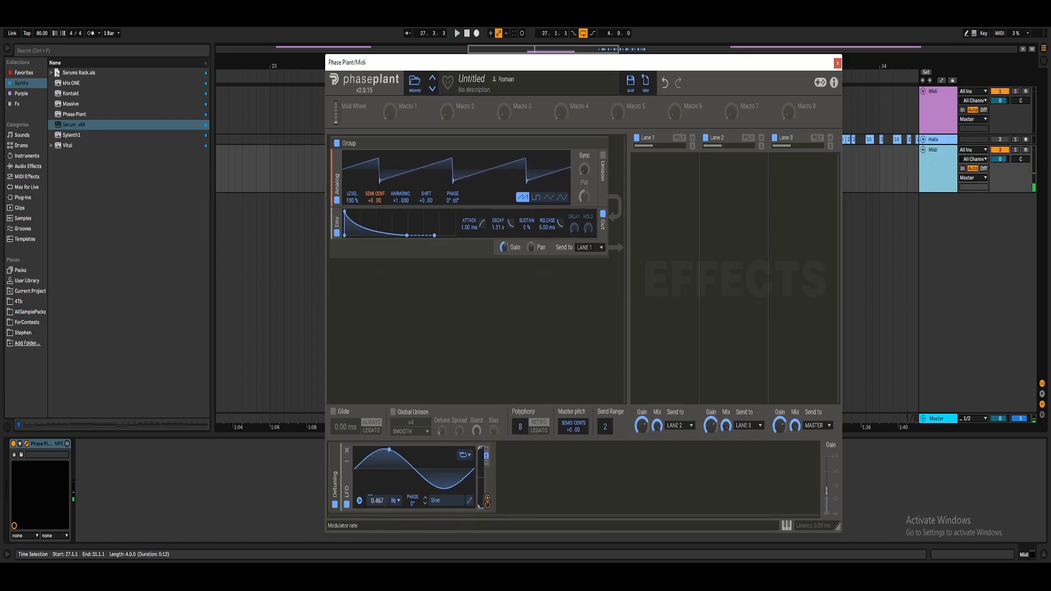
pyautogui.click(395, 501)
pyautogui.click(402, 515)
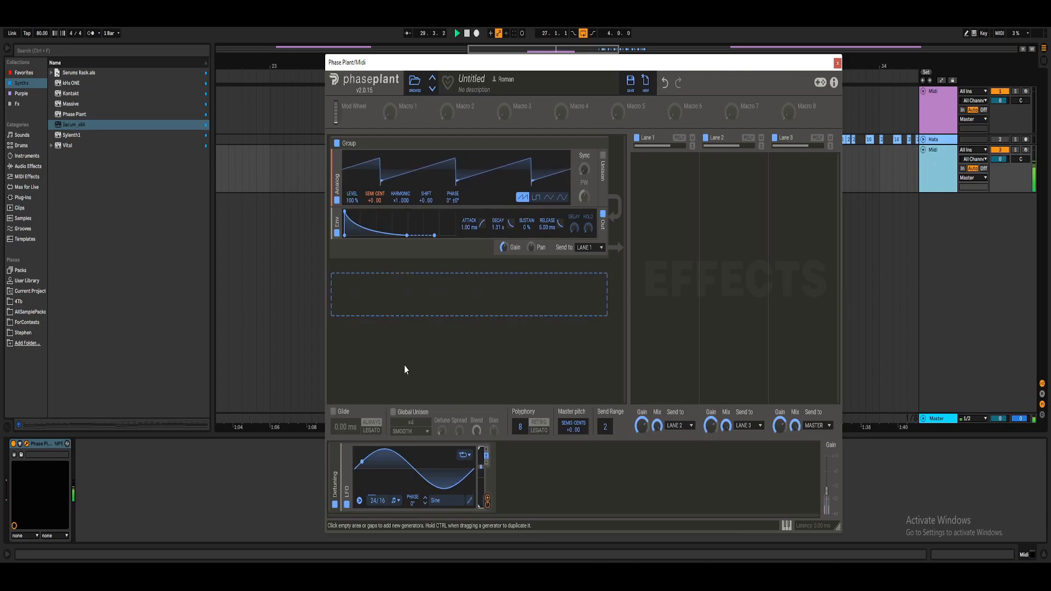
# Step: Adjust the LFO's modulation depth on the generator pitch and set its synced rate to 13/16
pyautogui.rightClick(376, 209)
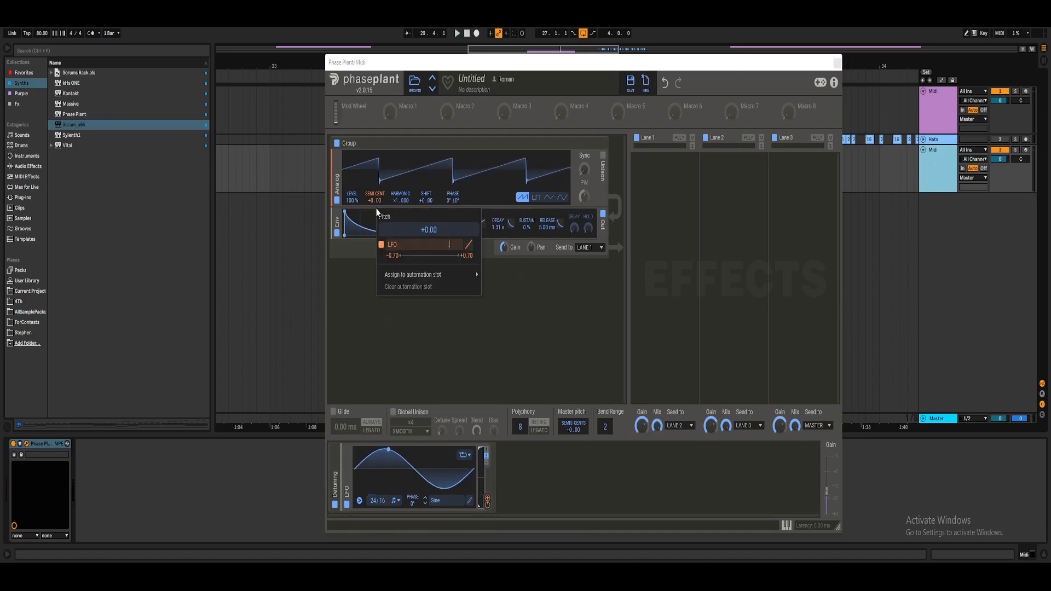
pyautogui.click(376, 208)
pyautogui.moveTo(375, 208); pyautogui.dragTo(375, 215)
pyautogui.press('space')
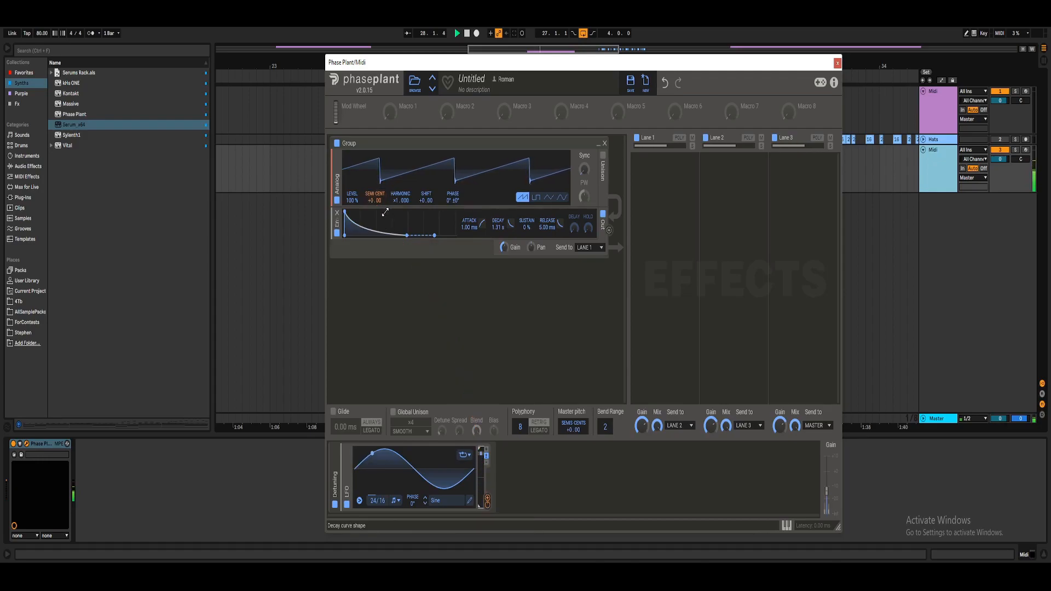
pyautogui.moveTo(372, 505); pyautogui.dragTo(372, 526)
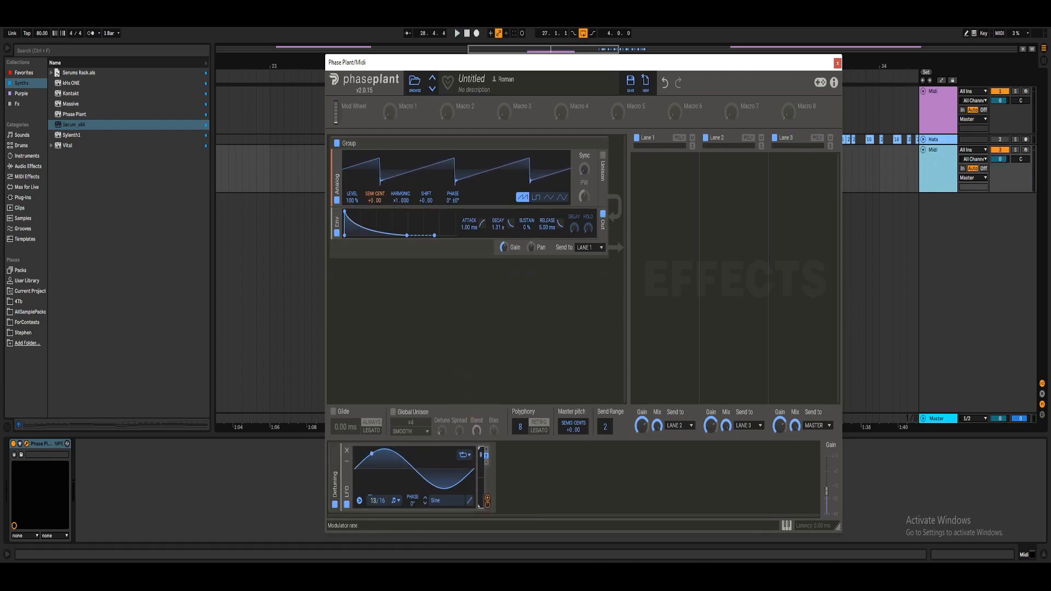
# Step: Try randomising the Analog generator's phase while auditioning, reset it to 0°, and lengthen the envelope's decay to 4.87 s
pyautogui.press('space')
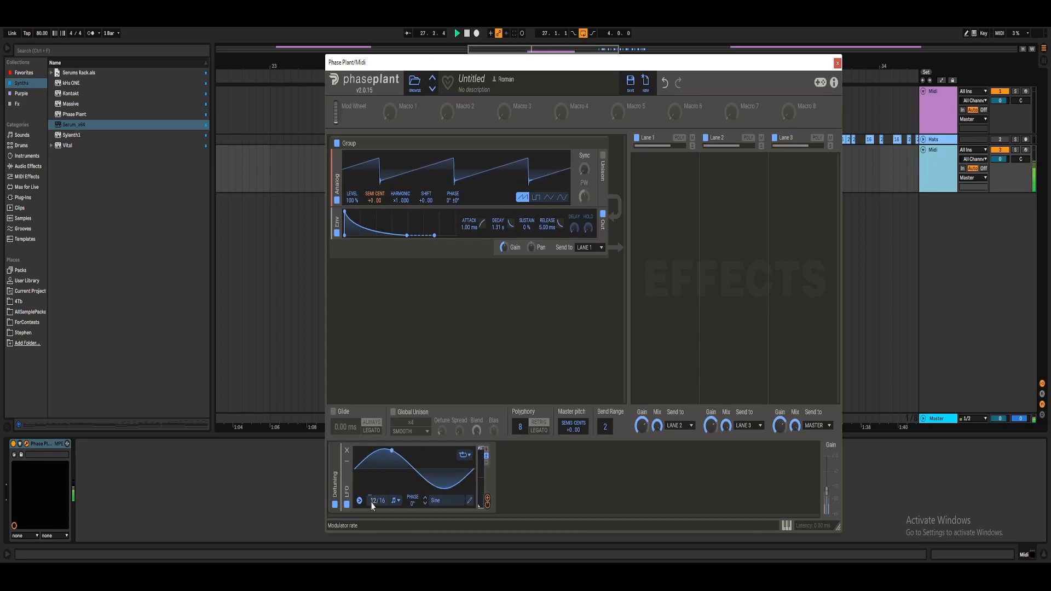
pyautogui.moveTo(488, 501); pyautogui.dragTo(375, 203)
pyautogui.moveTo(457, 200); pyautogui.dragTo(458, 165)
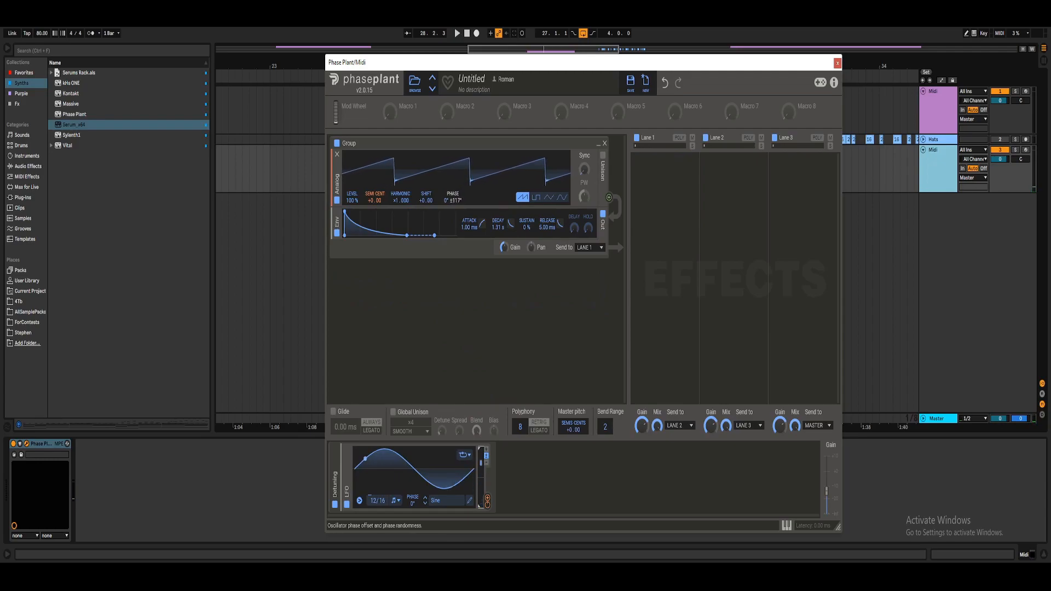
pyautogui.press('space')
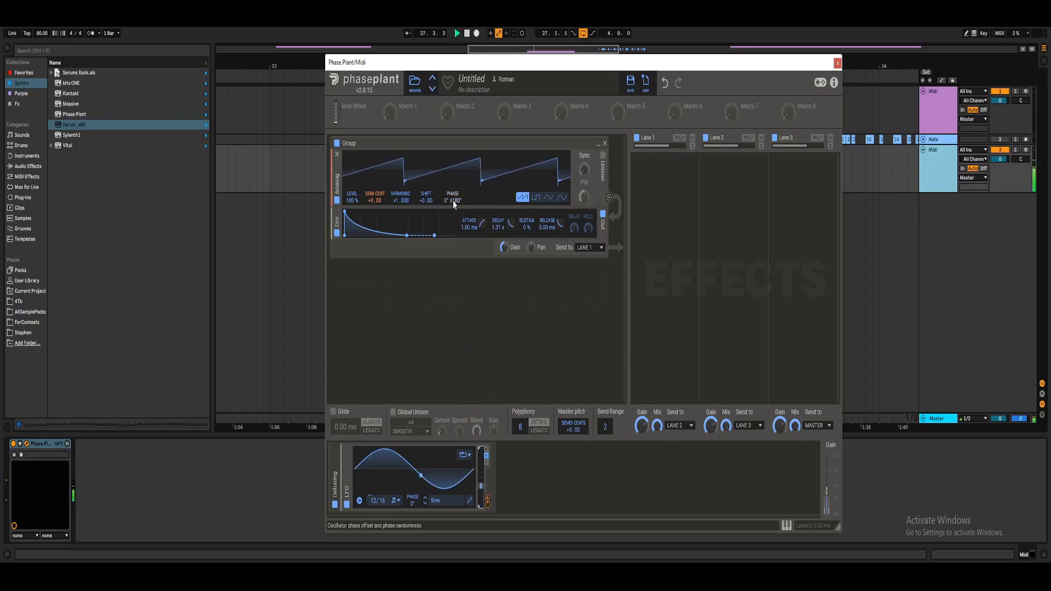
pyautogui.moveTo(452, 201); pyautogui.dragTo(496, 211)
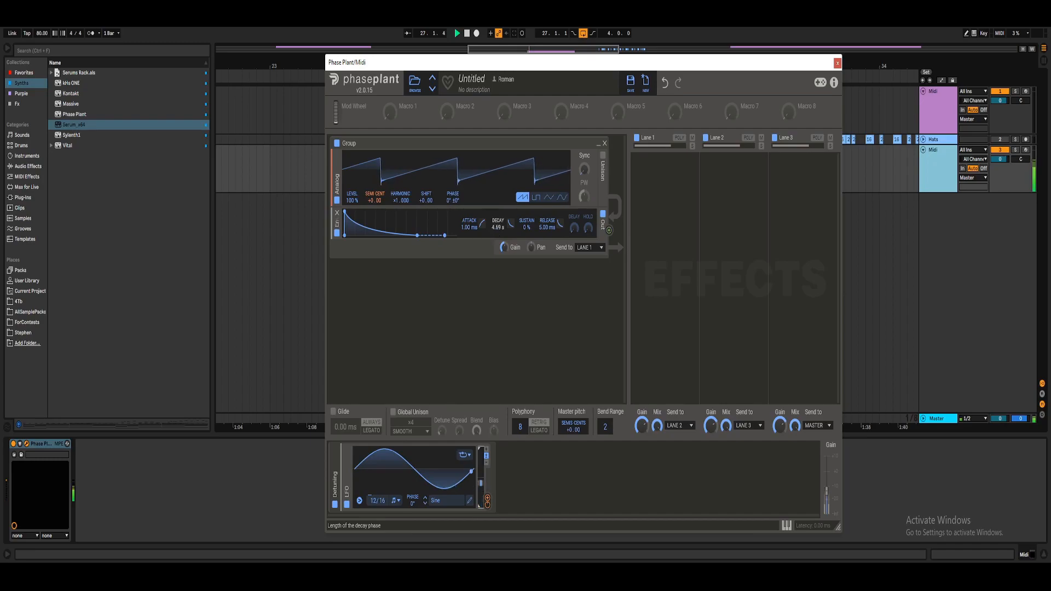
# Step: Set the LFO's modulation amount on the Analog generator's pitch to 0.5
pyautogui.moveTo(488, 501); pyautogui.dragTo(375, 208)
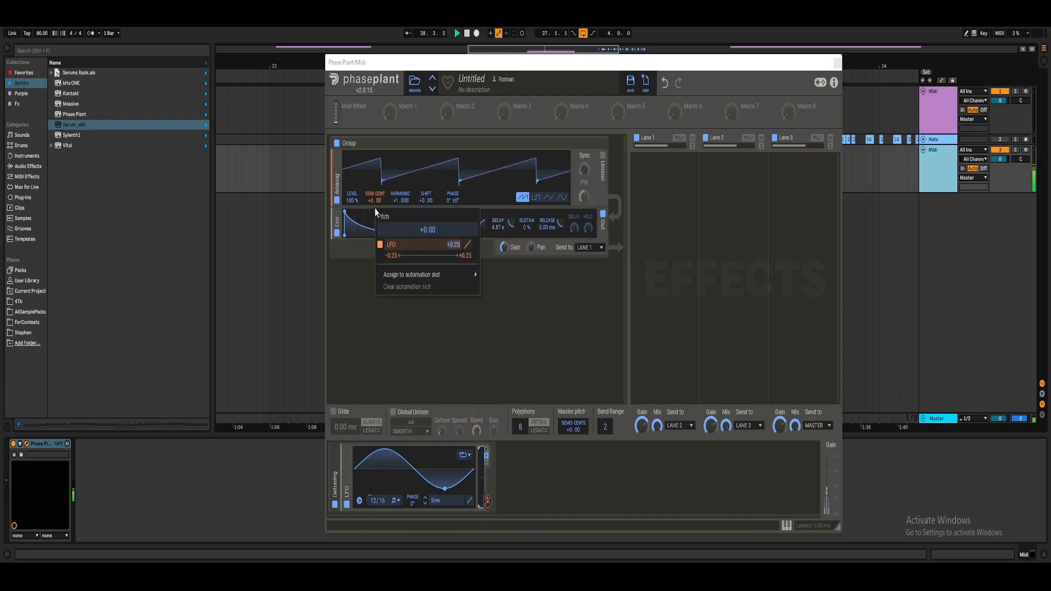
pyautogui.write('0.5')
pyautogui.press('Return')
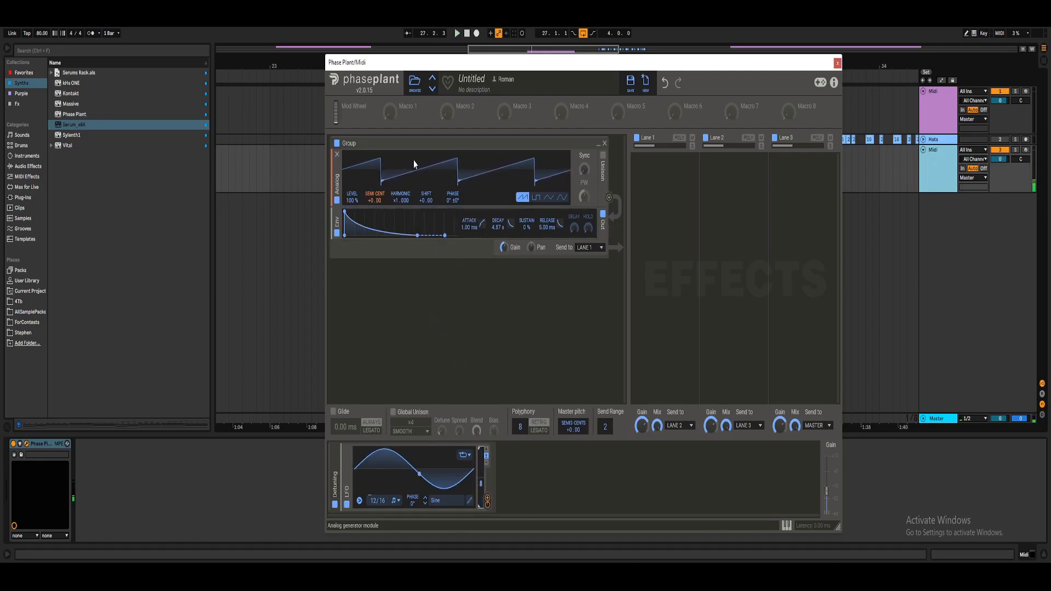
# Step: Set the LFO's synced rate to 24/16 and the envelope's release to 0.10 ms while auditioning the sound
pyautogui.moveTo(487, 501); pyautogui.dragTo(376, 212)
pyautogui.press('space')
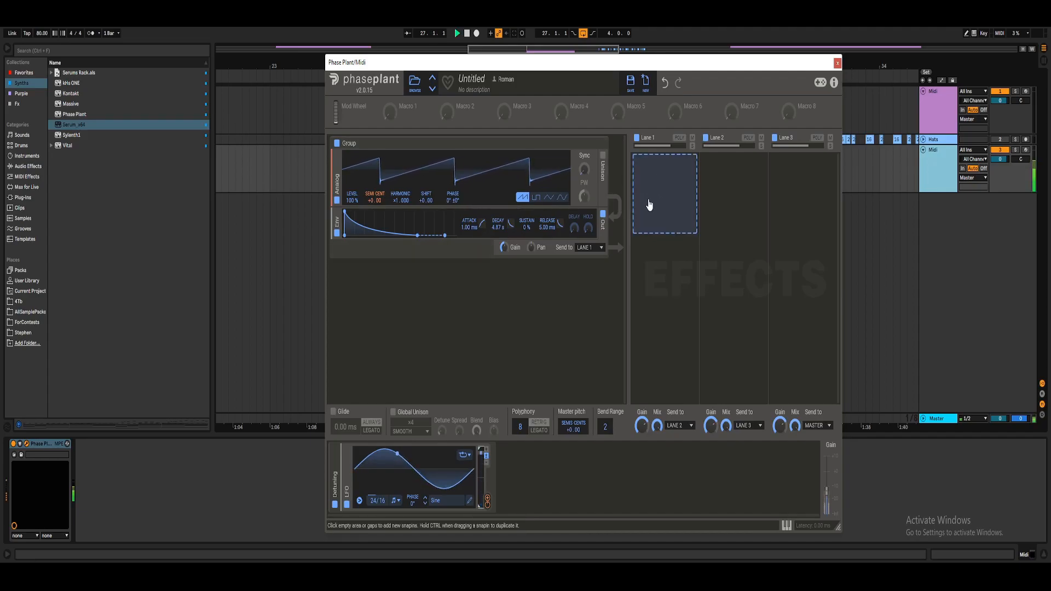
pyautogui.moveTo(447, 202); pyautogui.dragTo(448, 214)
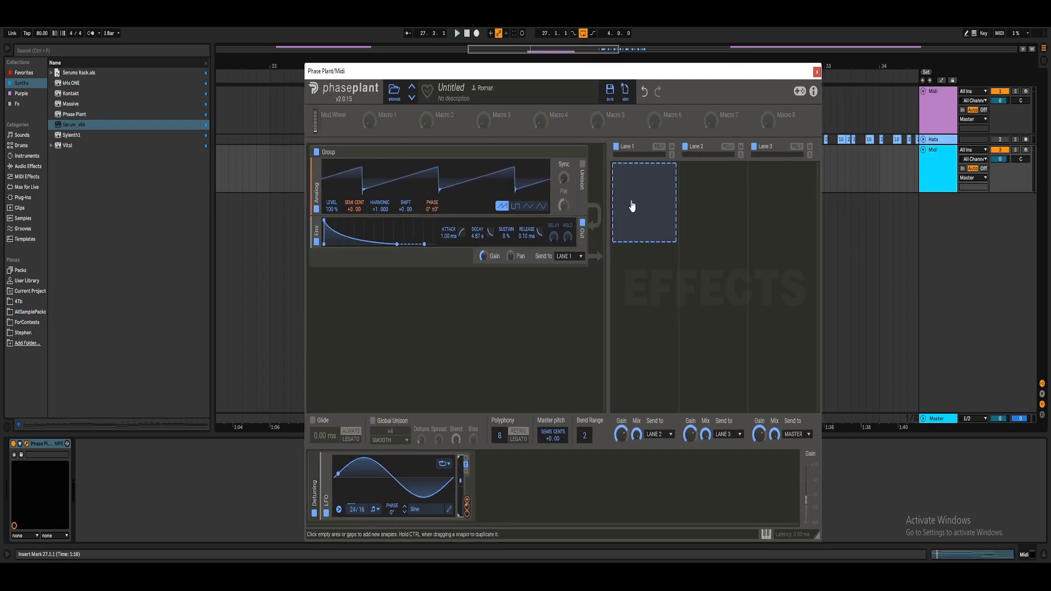
# Step: Create a new effects group in Lane 1 and name it Fx
pyautogui.click(638, 183)
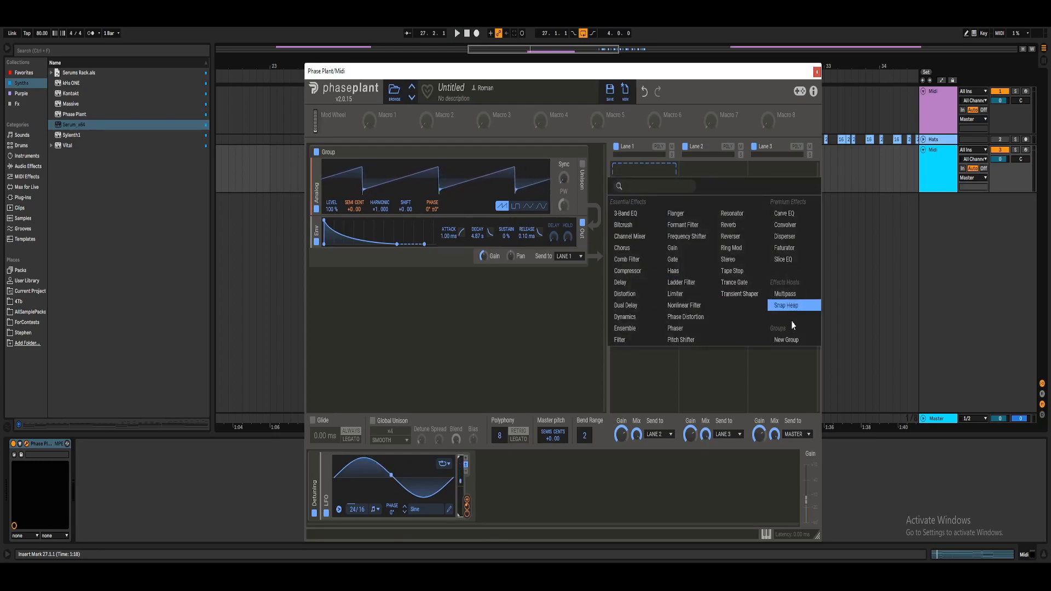
pyautogui.click(785, 340)
pyautogui.doubleClick(629, 169)
pyautogui.write('Fx')
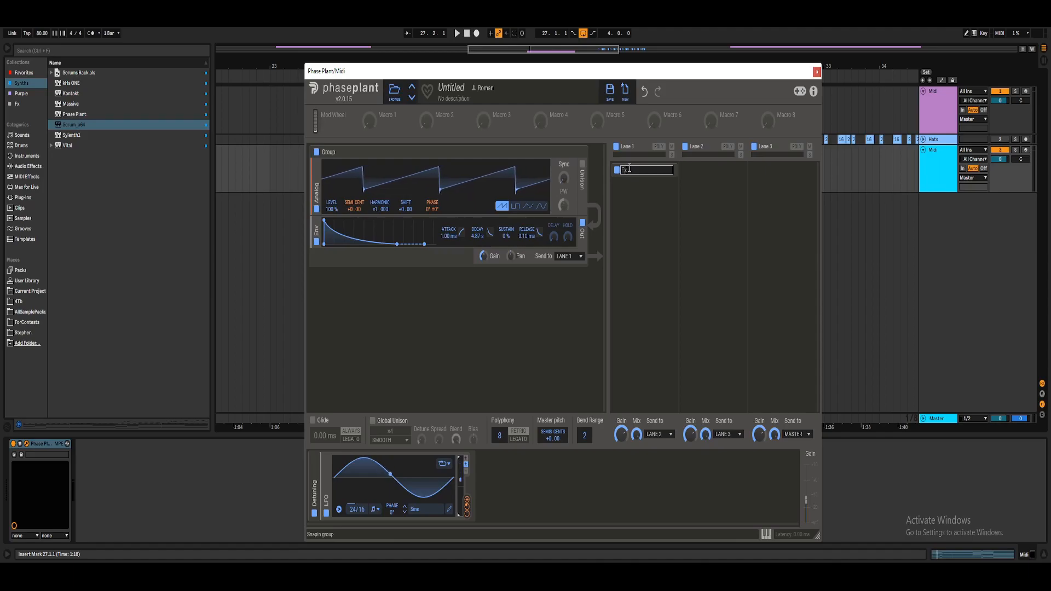
pyautogui.press('Return')
# Step: Add Bitcrush and Distortion to the Fx group, bypass both effects, and minimize the Distortion
pyautogui.click(629, 183)
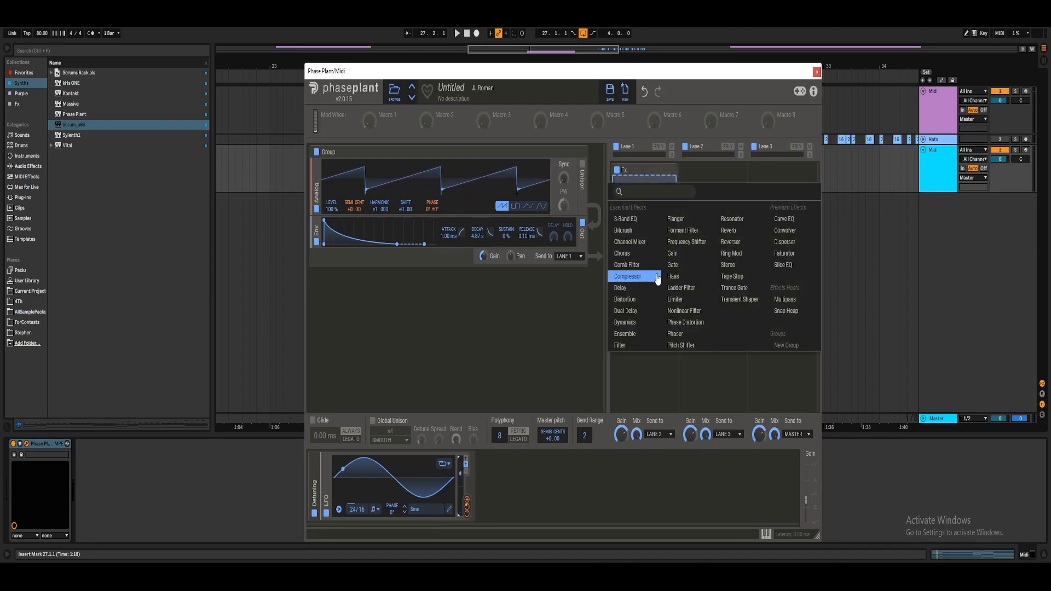
pyautogui.click(624, 231)
pyautogui.click(617, 184)
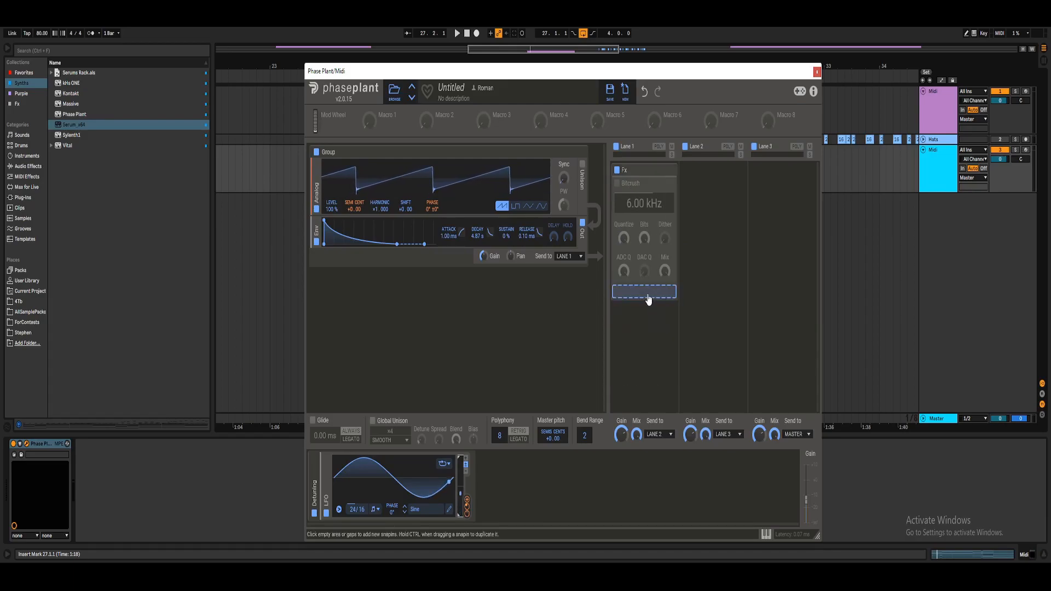
pyautogui.click(644, 289)
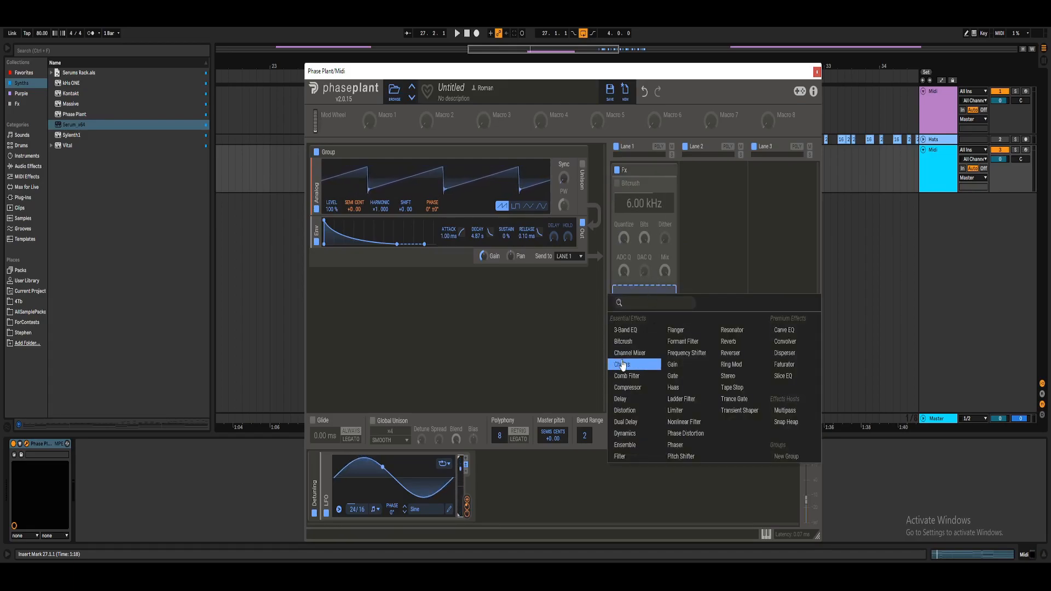
pyautogui.click(627, 411)
pyautogui.click(617, 288)
pyautogui.click(668, 289)
# Step: Add a Slice EQ below the Distortion with a low cut under 500 Hz and a high cut just below 10 kHz
pyautogui.click(645, 315)
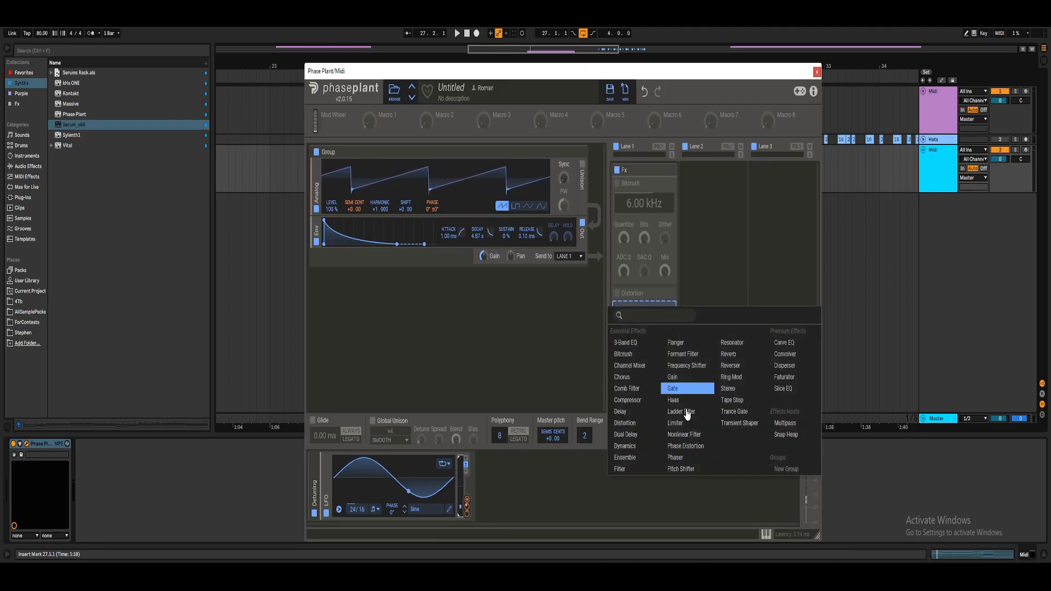
pyautogui.click(784, 388)
pyautogui.click(668, 337)
pyautogui.click(394, 137)
pyautogui.click(488, 300)
pyautogui.click(460, 138)
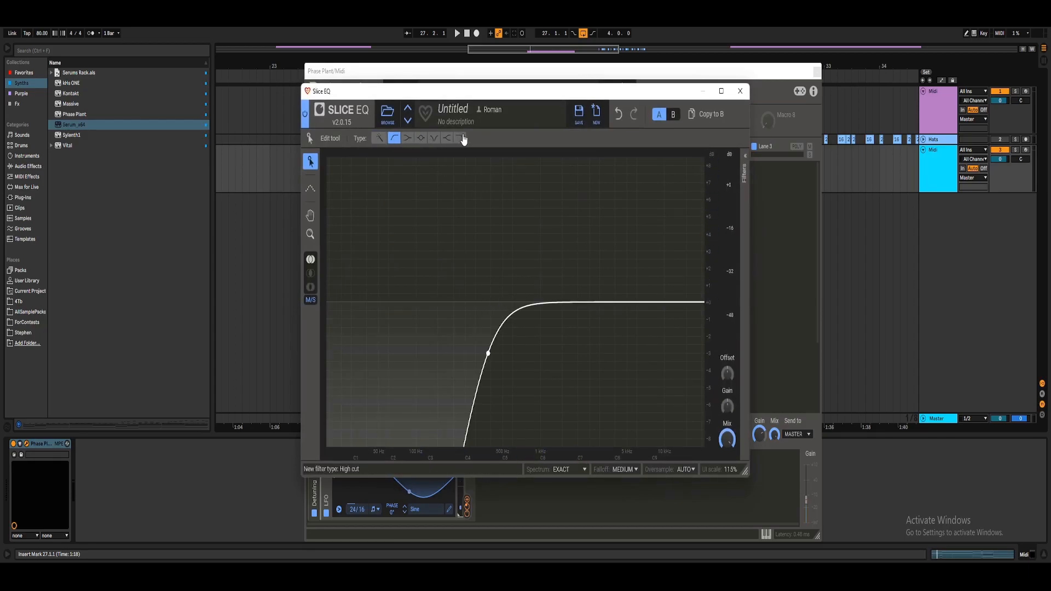
pyautogui.click(661, 302)
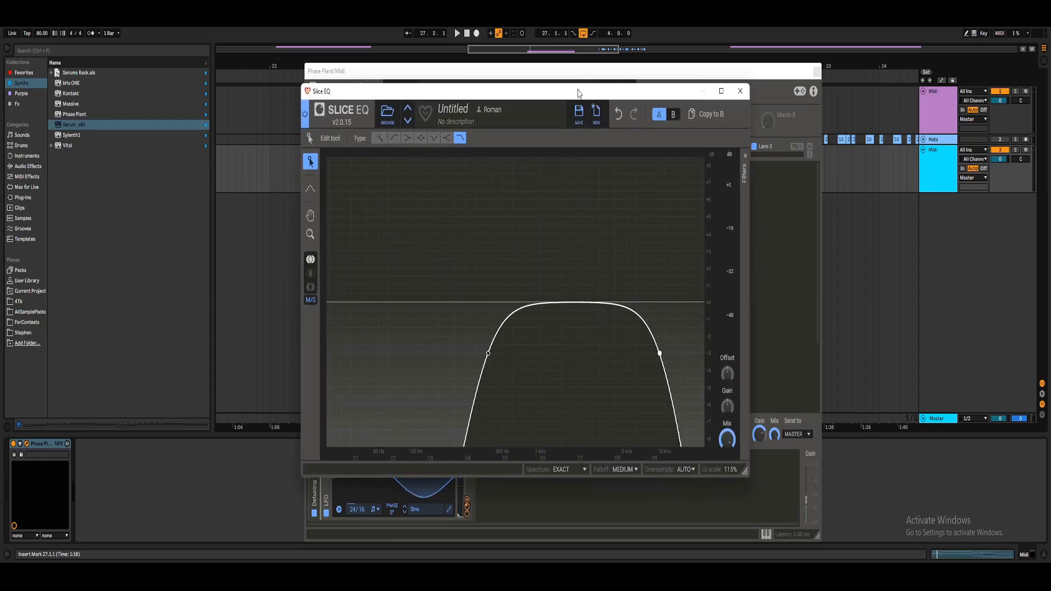
pyautogui.moveTo(578, 97); pyautogui.dragTo(604, 98)
pyautogui.click(766, 91)
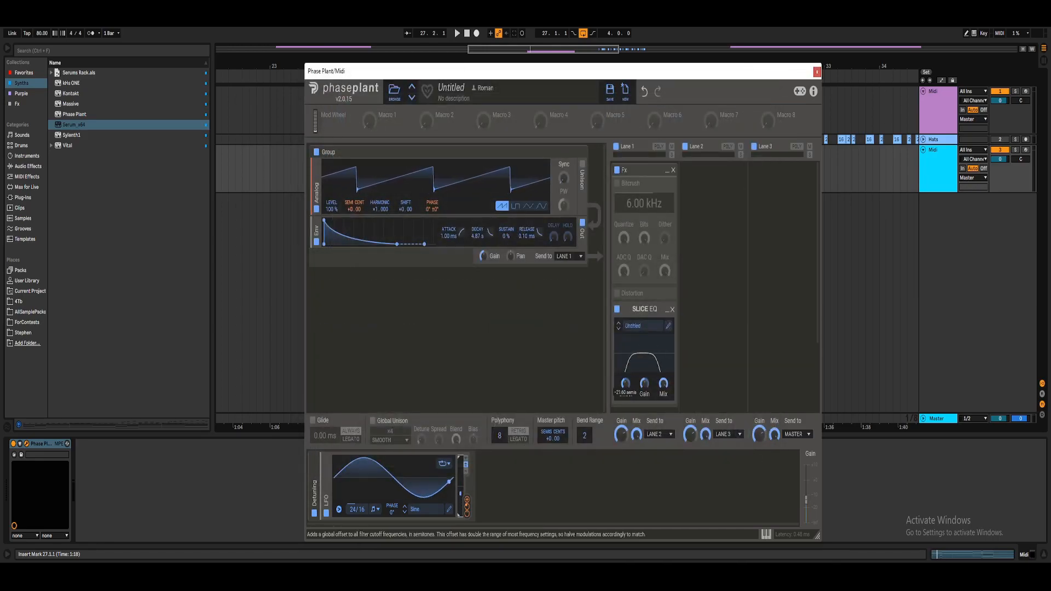
# Step: Adjust the Slice EQ's global cutoff offset while auditioning, and minimize the effect
pyautogui.press('space')
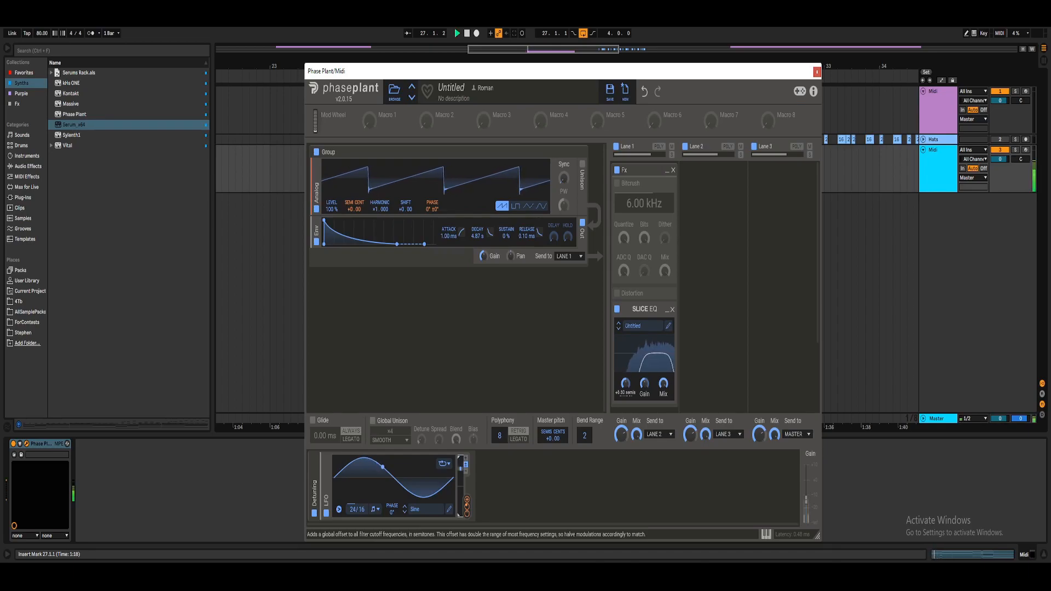
pyautogui.moveTo(627, 382); pyautogui.dragTo(627, 390)
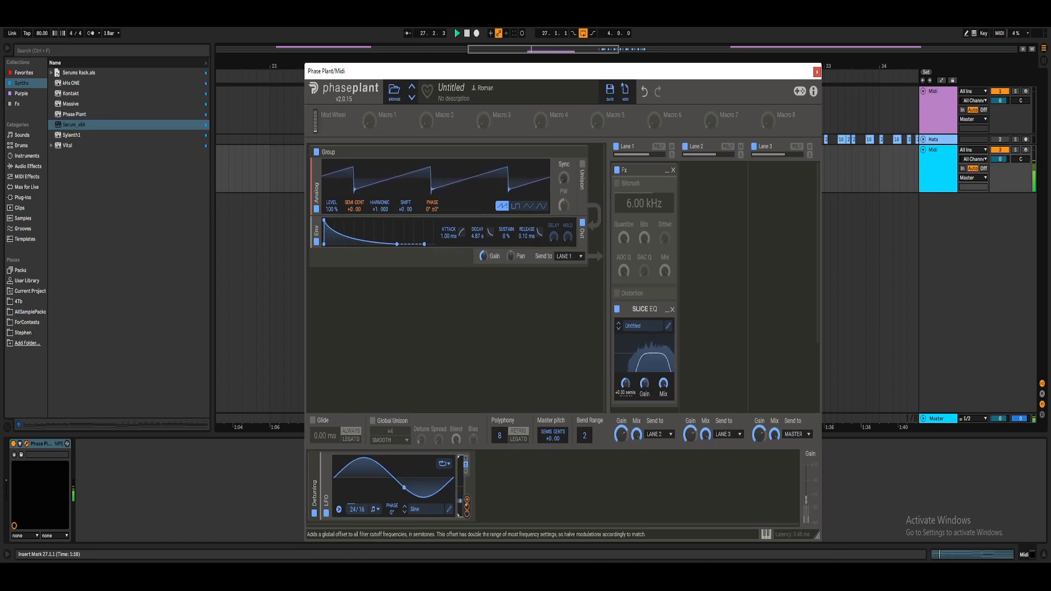
pyautogui.click(666, 311)
# Step: Enable the Bitcrush effect and raise its sample rate to 7.12 kHz
pyautogui.click(617, 183)
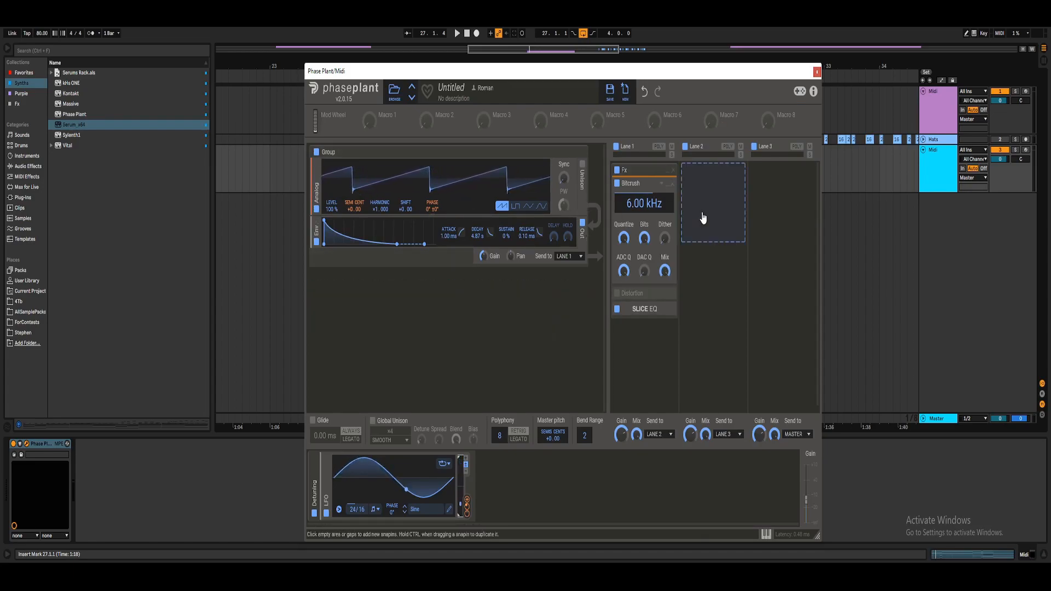
pyautogui.moveTo(643, 203)
pyautogui.mouseDown()
pyautogui.moveTo(644, 182)
pyautogui.moveTo(644, 200)
pyautogui.mouseUp()
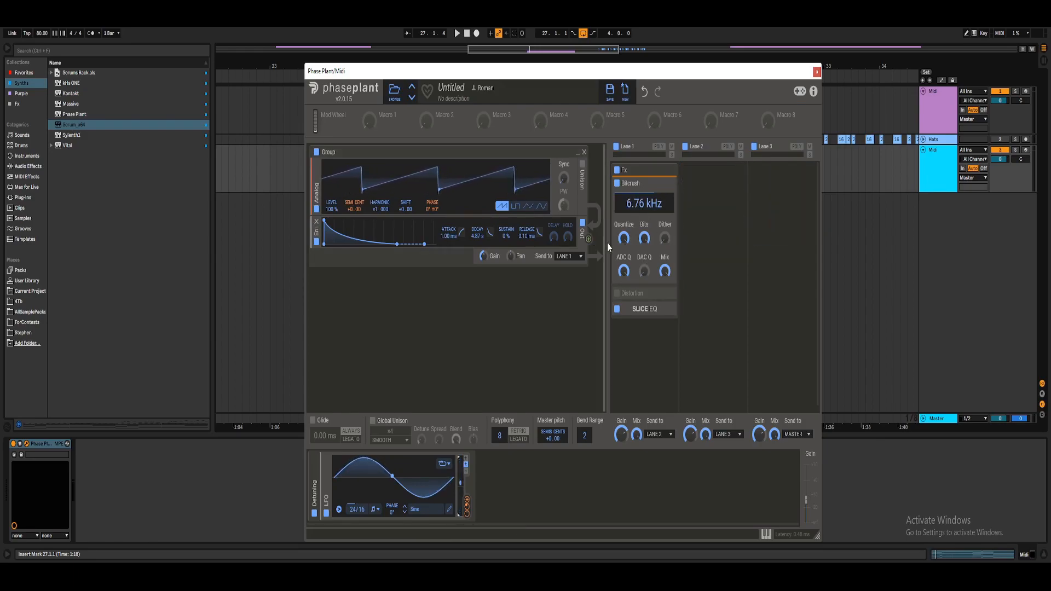
pyautogui.moveTo(648, 198); pyautogui.dragTo(648, 195)
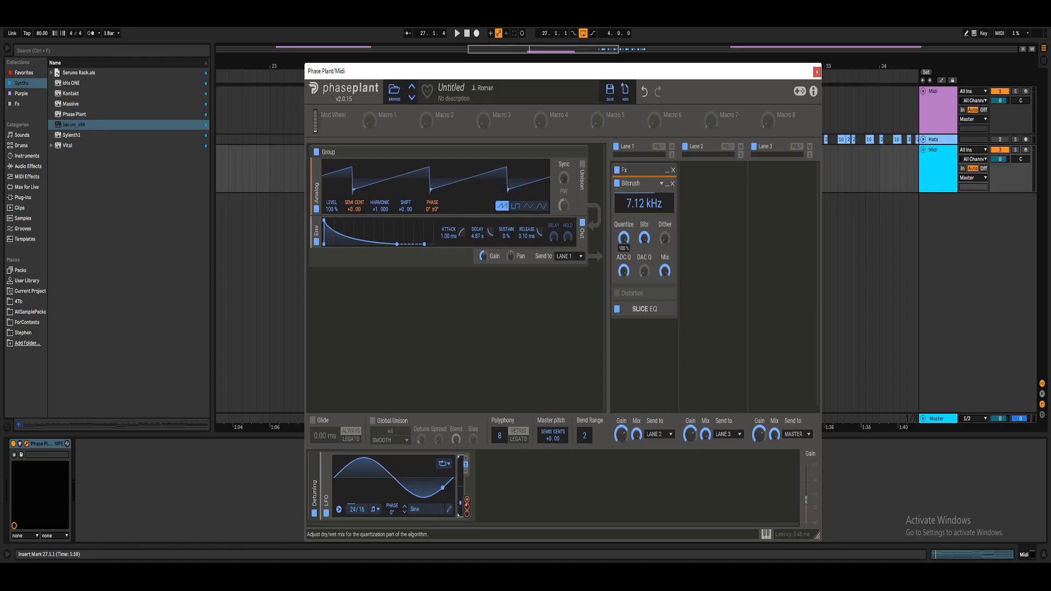
# Step: Lower the Bitcrush's Quantize and Bits and raise its Dither, auditioning the changes
pyautogui.click(623, 238)
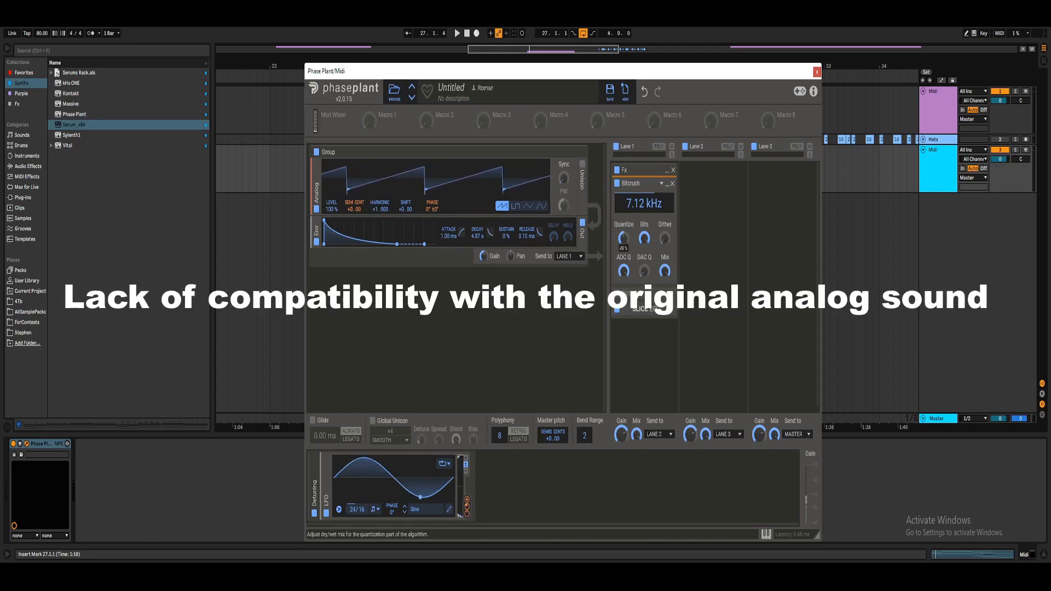
pyautogui.moveTo(626, 242); pyautogui.dragTo(626, 244)
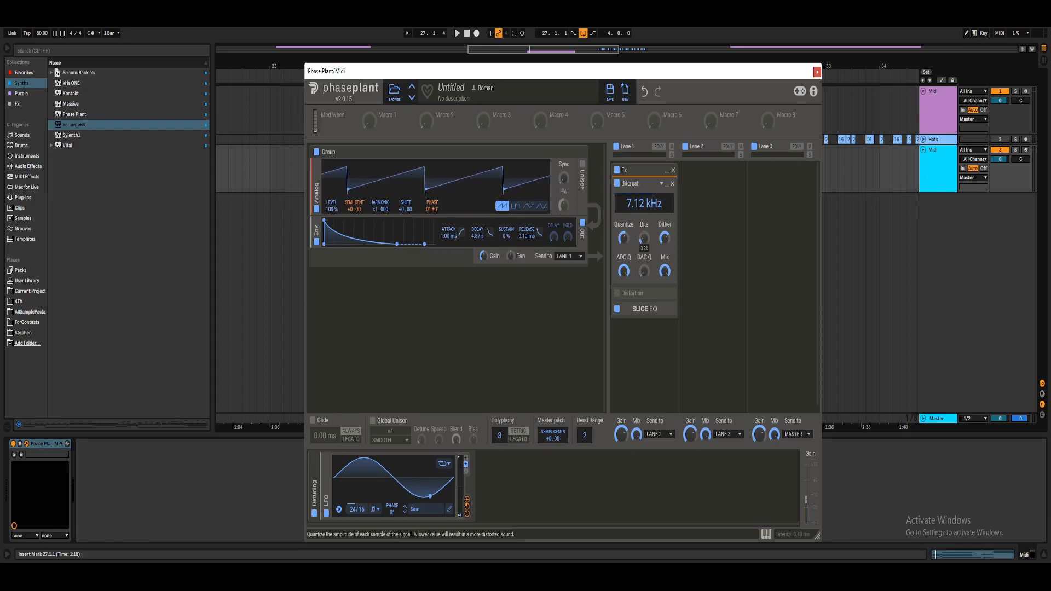
pyautogui.press('space')
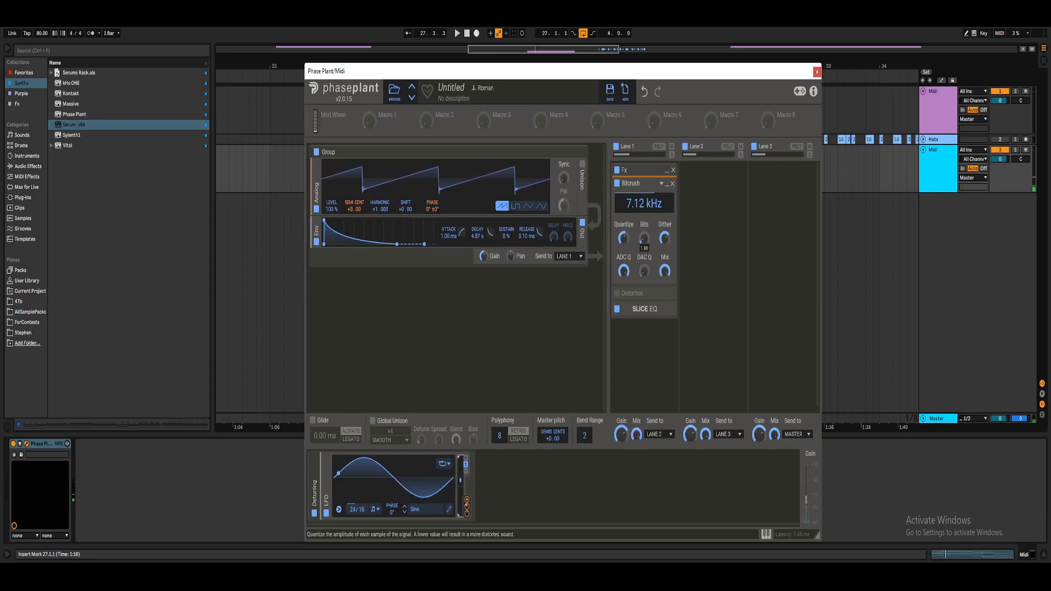
pyautogui.press('space')
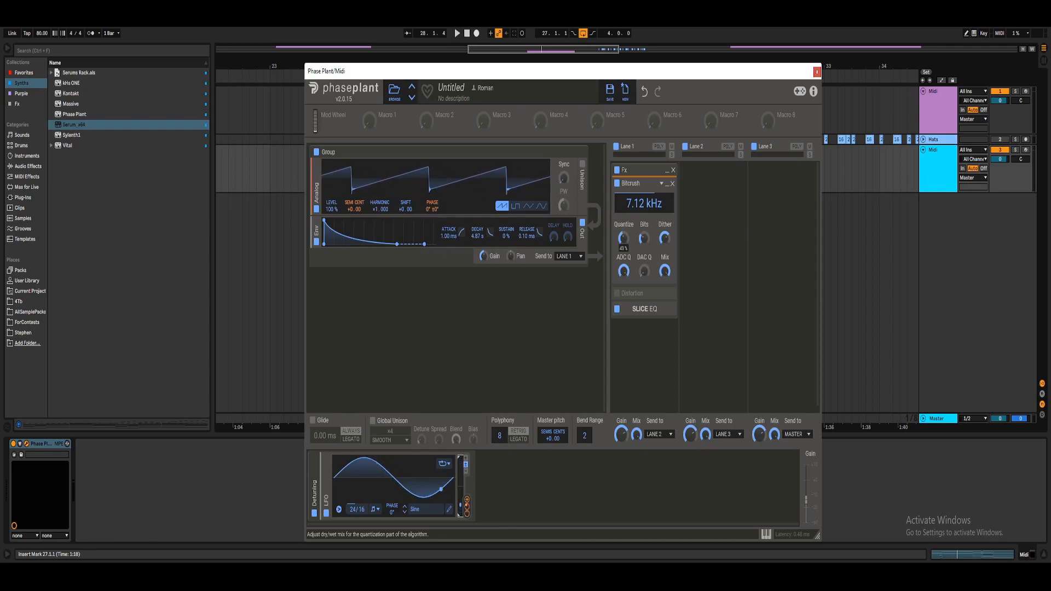
pyautogui.press('space')
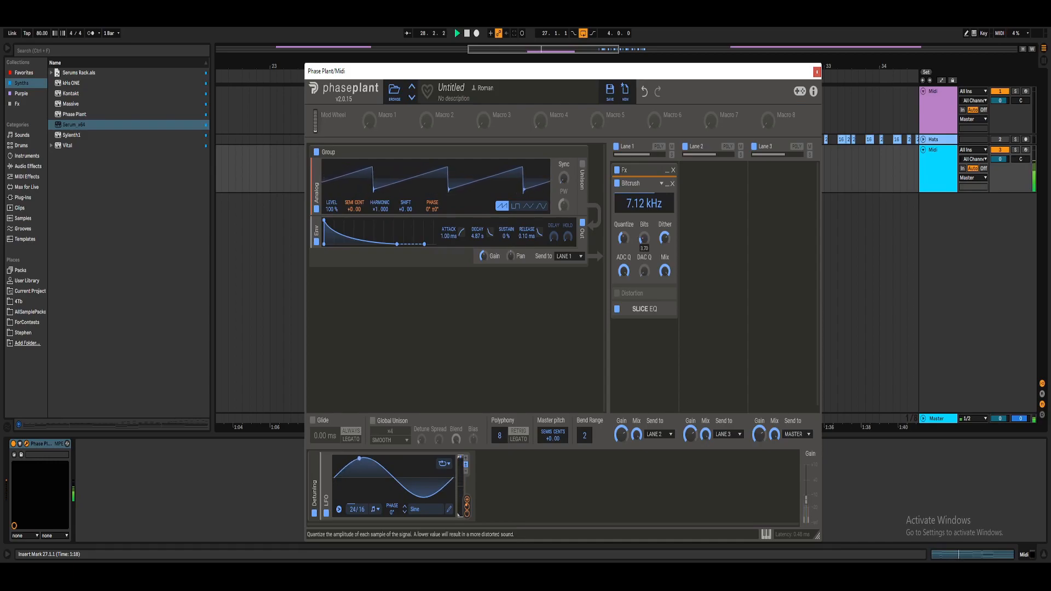
# Step: Compare the sound with the Bitcrush at 8.00 kHz bypassed and active, and minimize the effect
pyautogui.click(617, 184)
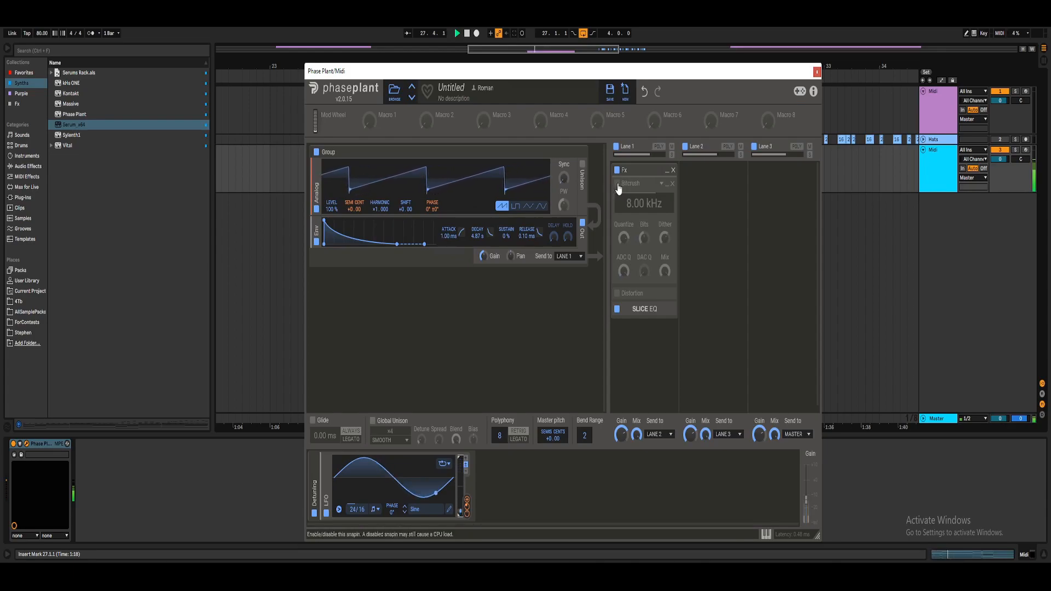
pyautogui.click(617, 185)
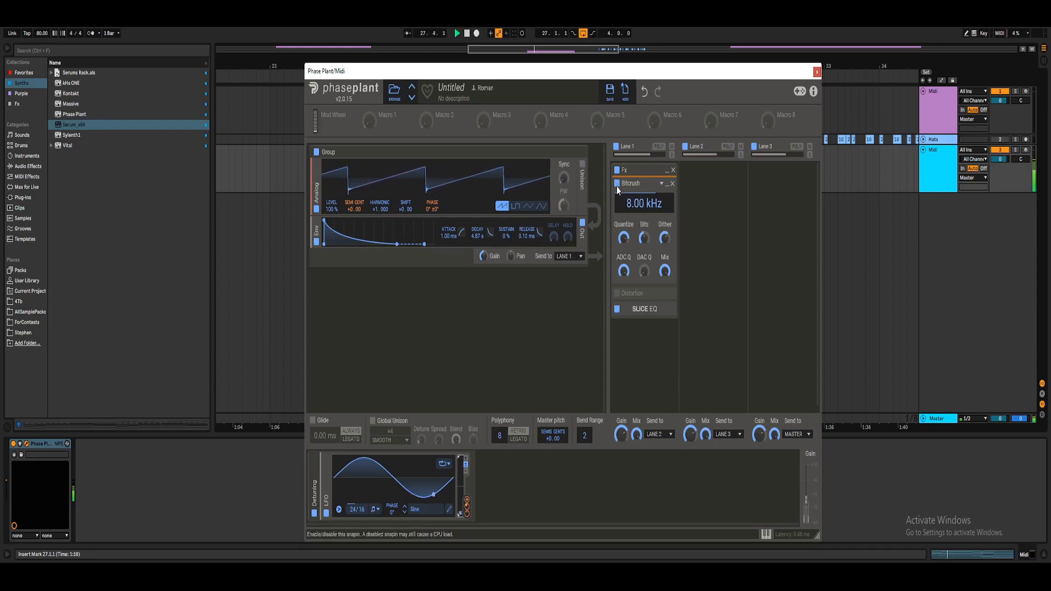
pyautogui.click(667, 187)
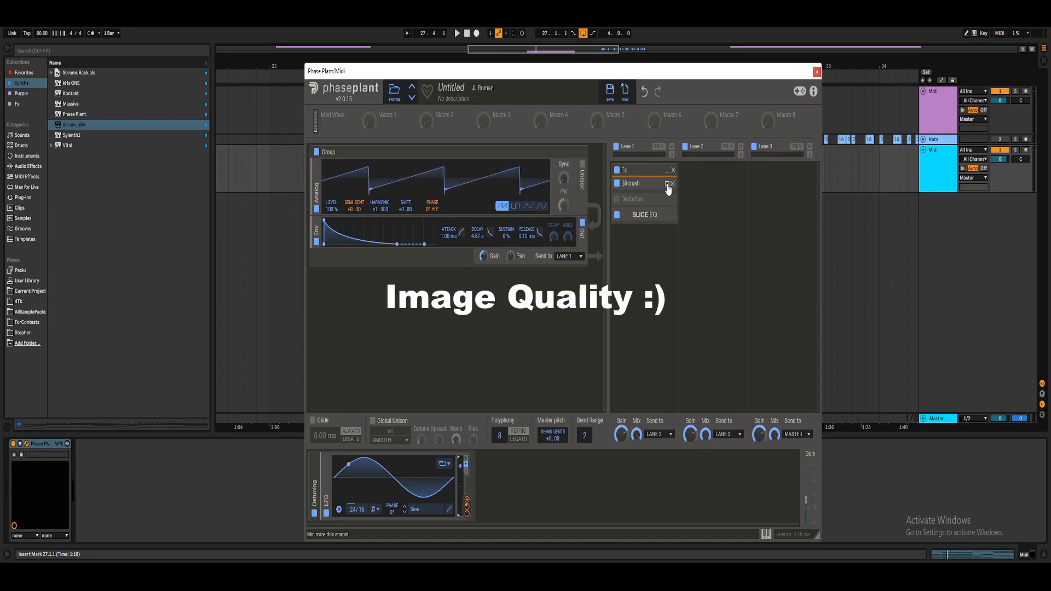
pyautogui.click(667, 185)
pyautogui.click(668, 184)
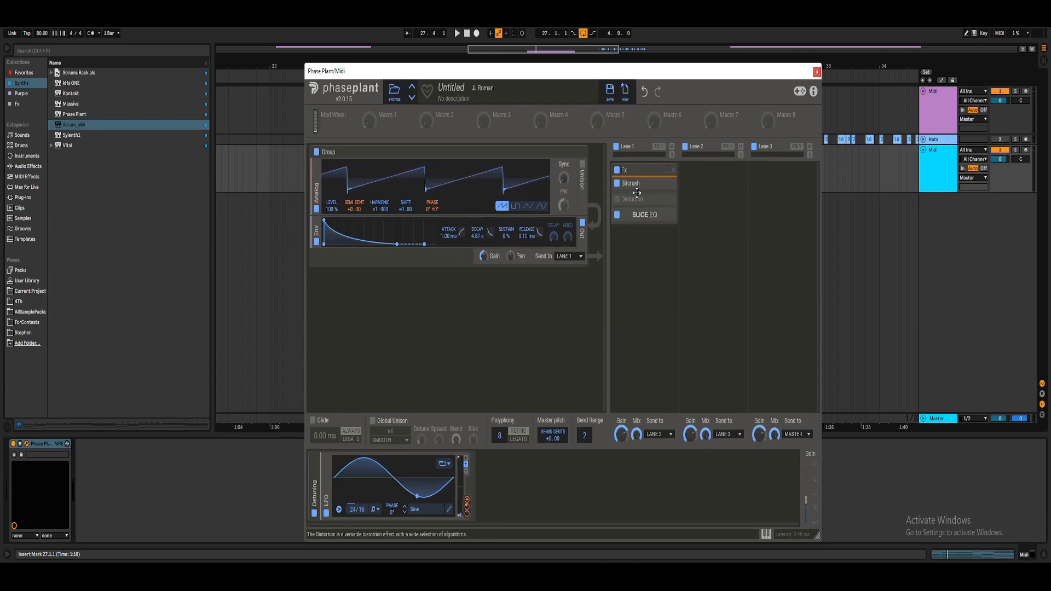
pyautogui.click(668, 184)
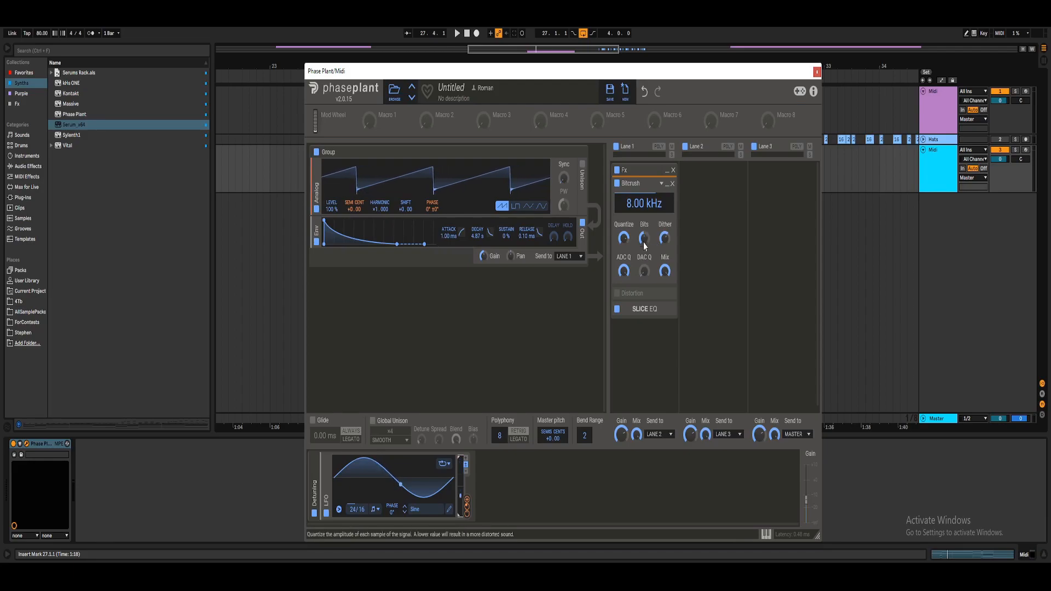
pyautogui.click(668, 184)
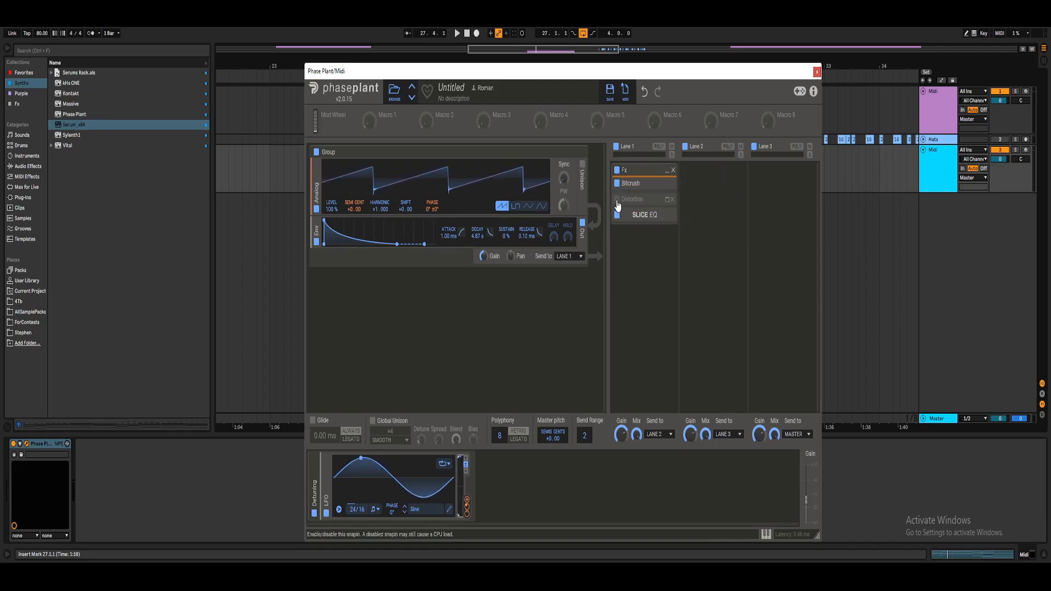
# Step: Enable and expand the Distortion effect, and create a modulator group named Bias beside the Detuning group
pyautogui.click(667, 199)
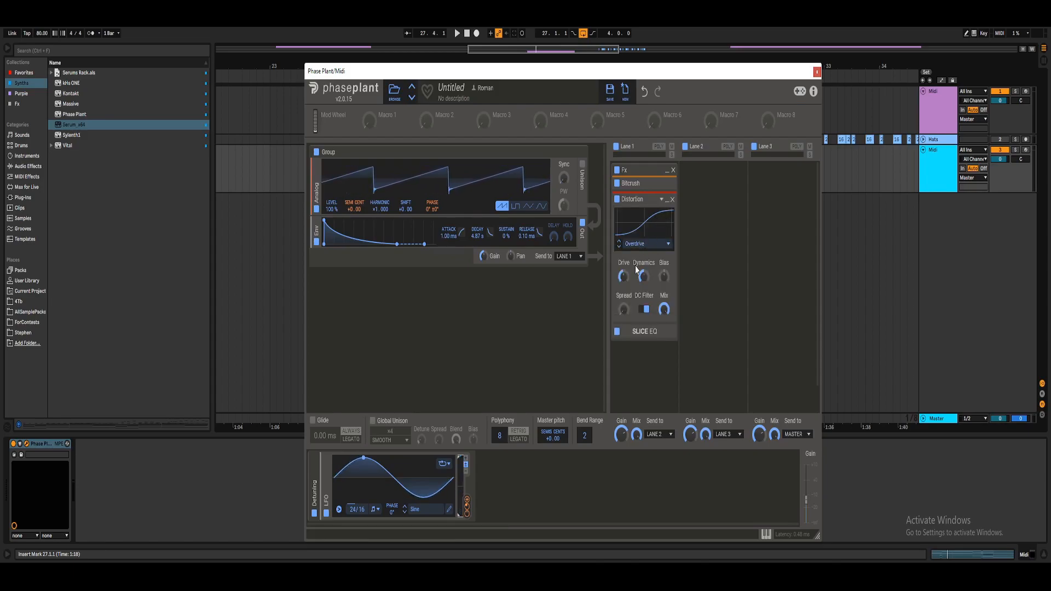
pyautogui.click(513, 481)
pyautogui.click(631, 519)
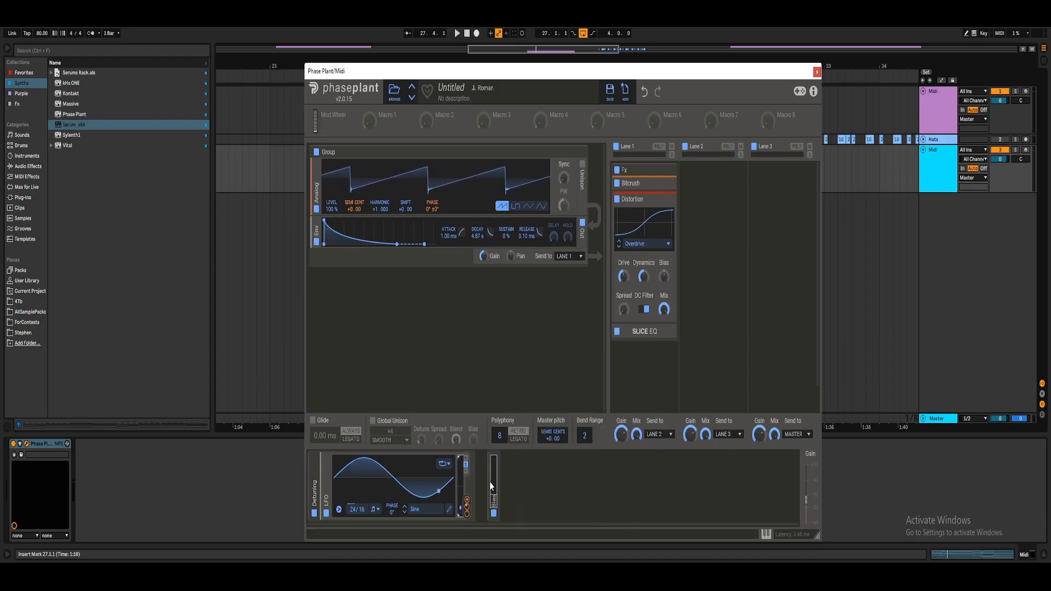
pyautogui.click(502, 479)
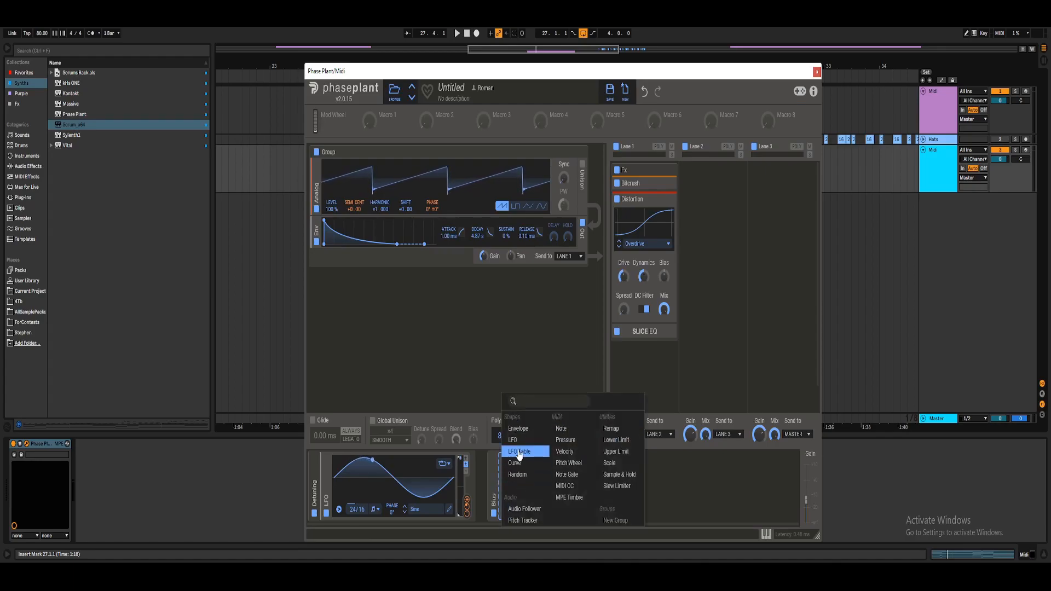
# Step: Add an LFO to the Bias group and load the Classic Sine shape into it
pyautogui.click(526, 441)
pyautogui.click(625, 467)
pyautogui.click(631, 477)
pyautogui.click(706, 492)
pyautogui.click(604, 509)
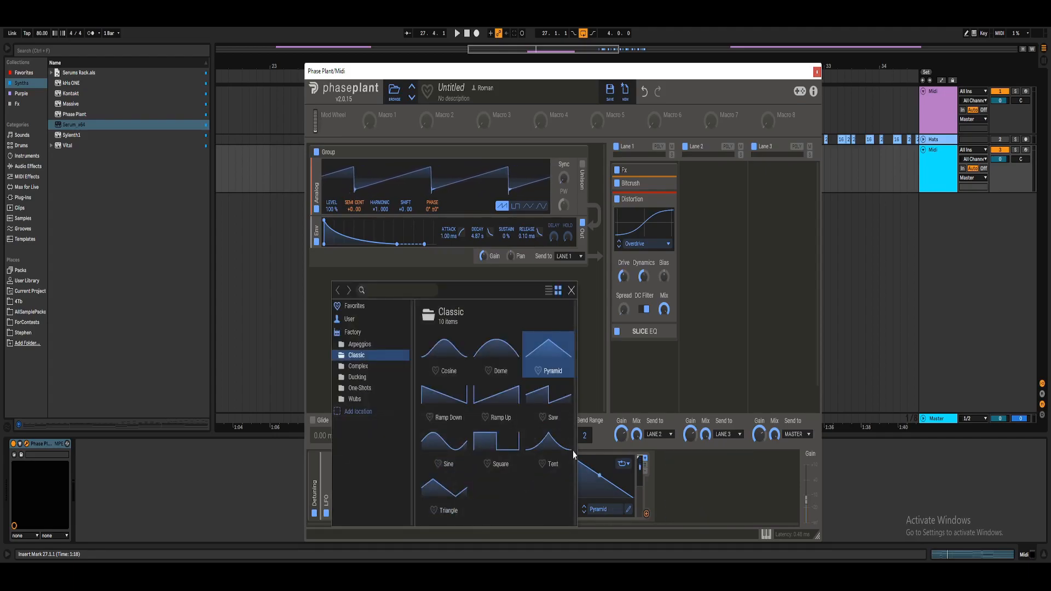
pyautogui.click(453, 452)
pyautogui.click(571, 290)
# Step: Route the new LFO's output to modulate the Distortion's Bias
pyautogui.click(646, 465)
pyautogui.moveTo(646, 514); pyautogui.dragTo(690, 379)
pyautogui.moveTo(678, 276); pyautogui.dragTo(664, 276)
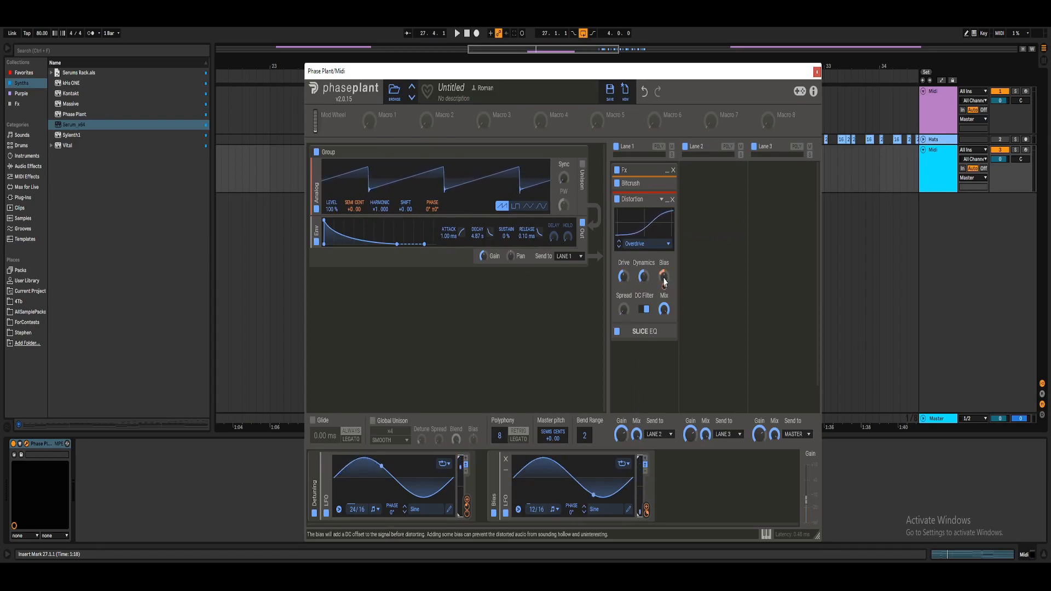
# Step: Lower the Distortion's Mix while auditioning the sound, and enter an exact value for it
pyautogui.moveTo(664, 309); pyautogui.dragTo(665, 364)
pyautogui.press('space')
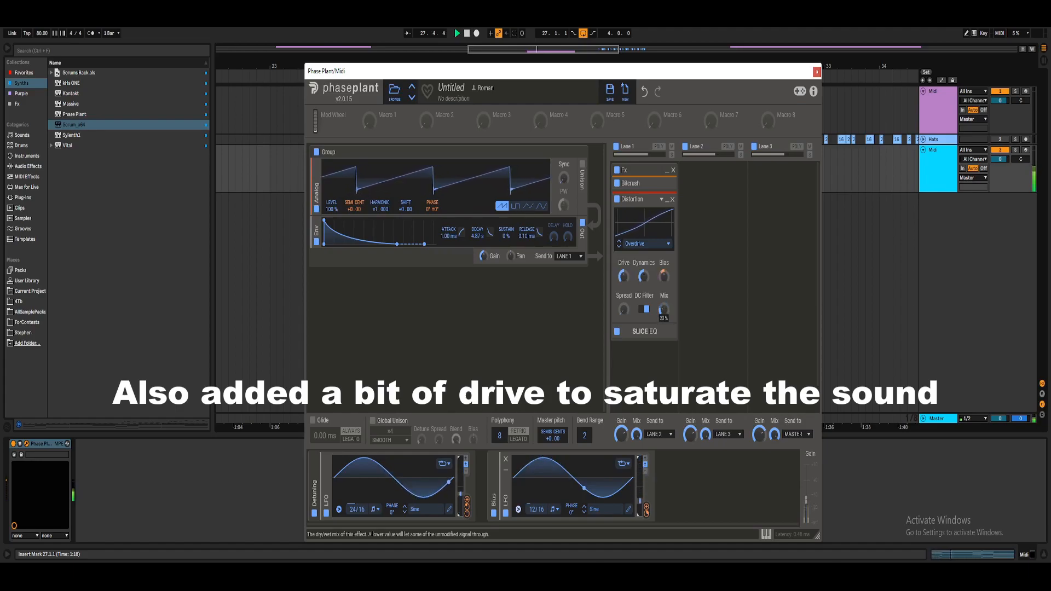
pyautogui.rightClick(663, 310)
pyautogui.write('2')
pyautogui.press('Return')
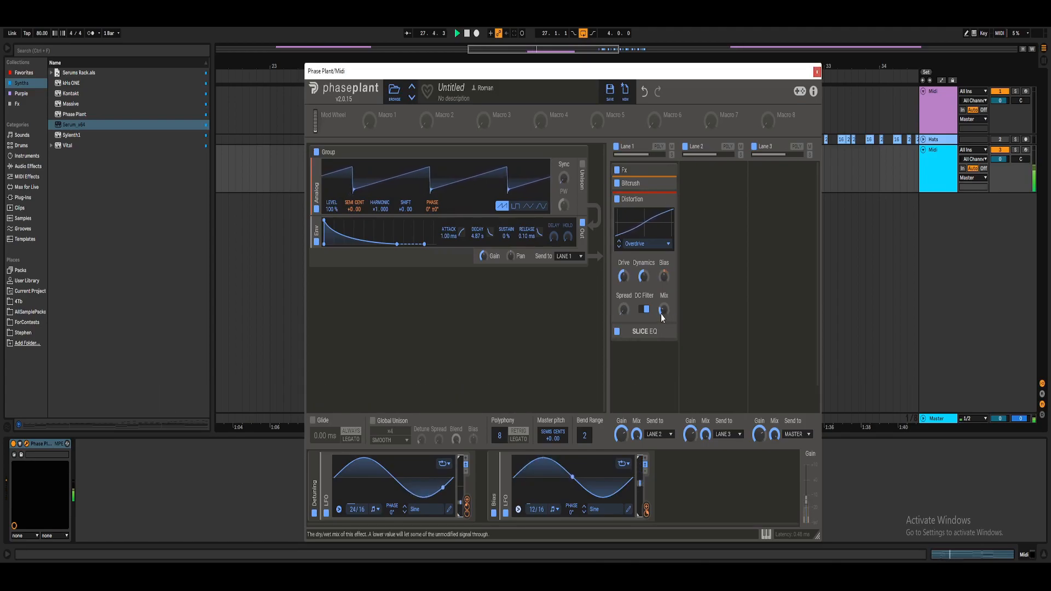
# Step: Configure the Bias LFO's trigger and set its rate to 24/16
pyautogui.click(518, 510)
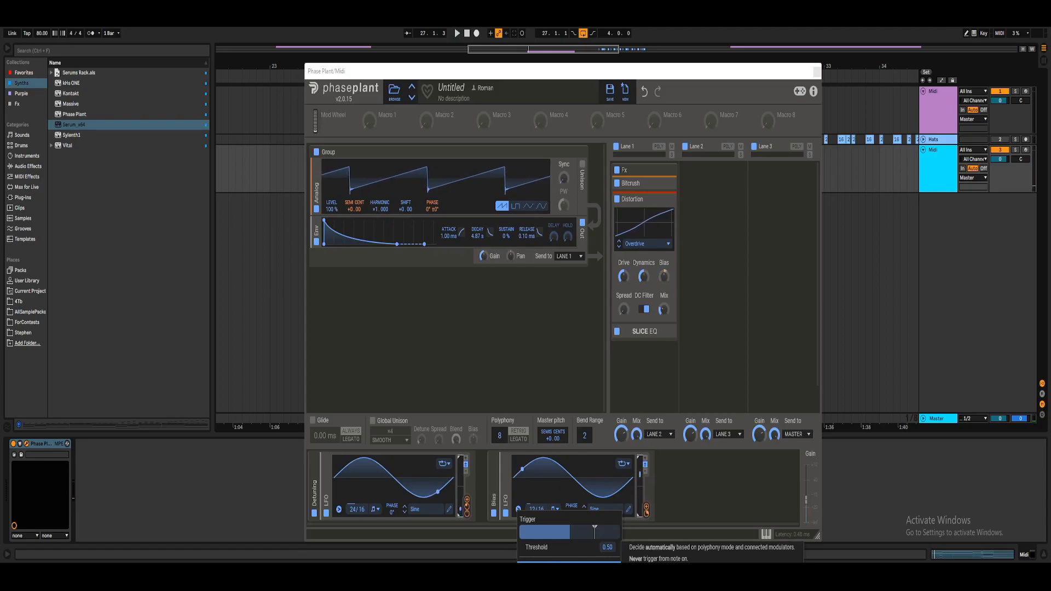
pyautogui.click(535, 484)
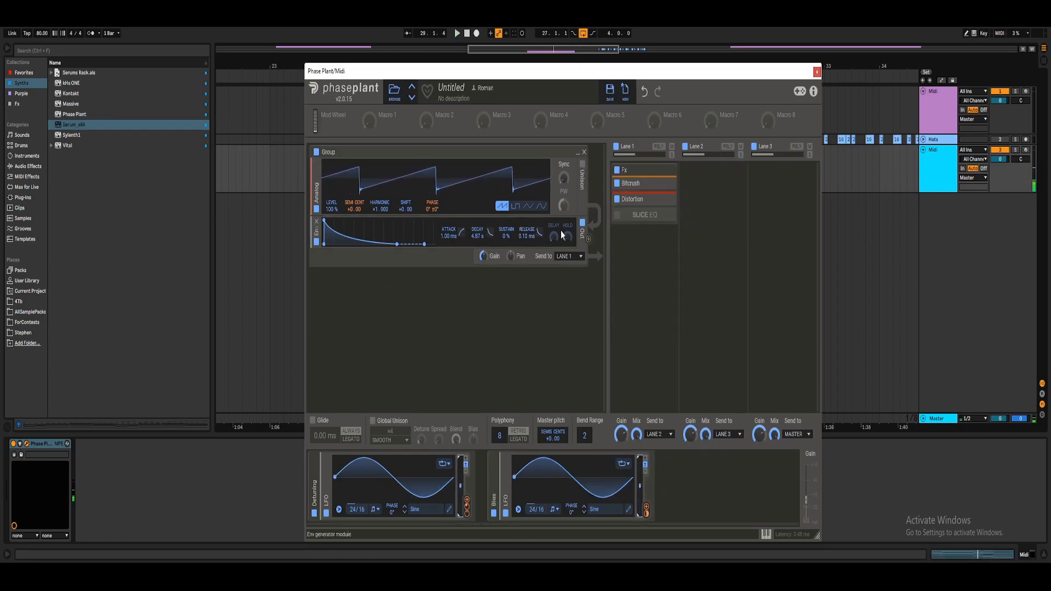
# Step: Expand and enable the Slice EQ, and adjust its Offset to about +2.4 semitones while auditioning
pyautogui.click(662, 216)
pyautogui.click(617, 215)
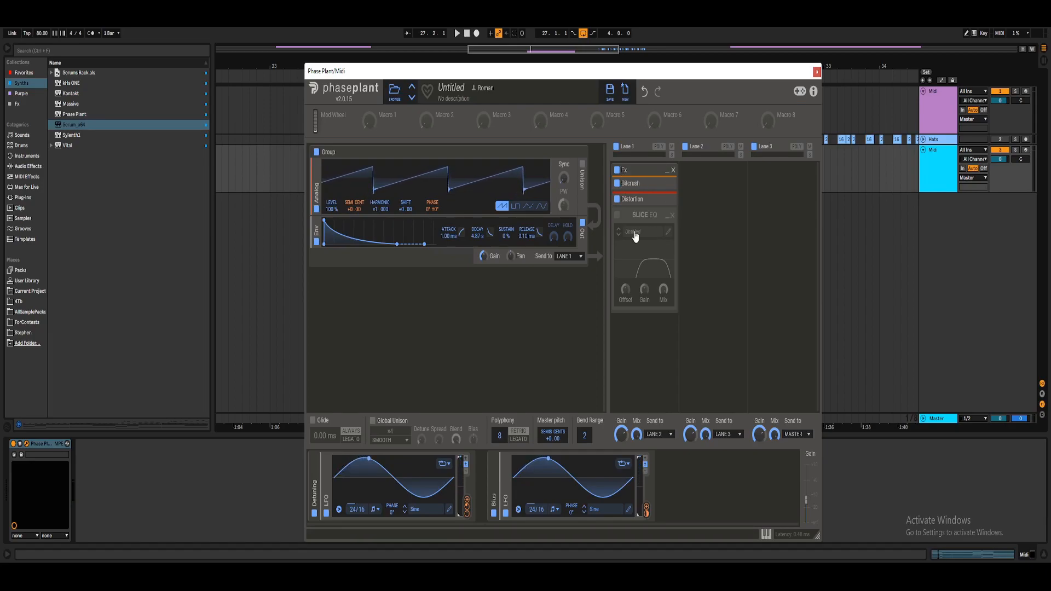
pyautogui.click(617, 215)
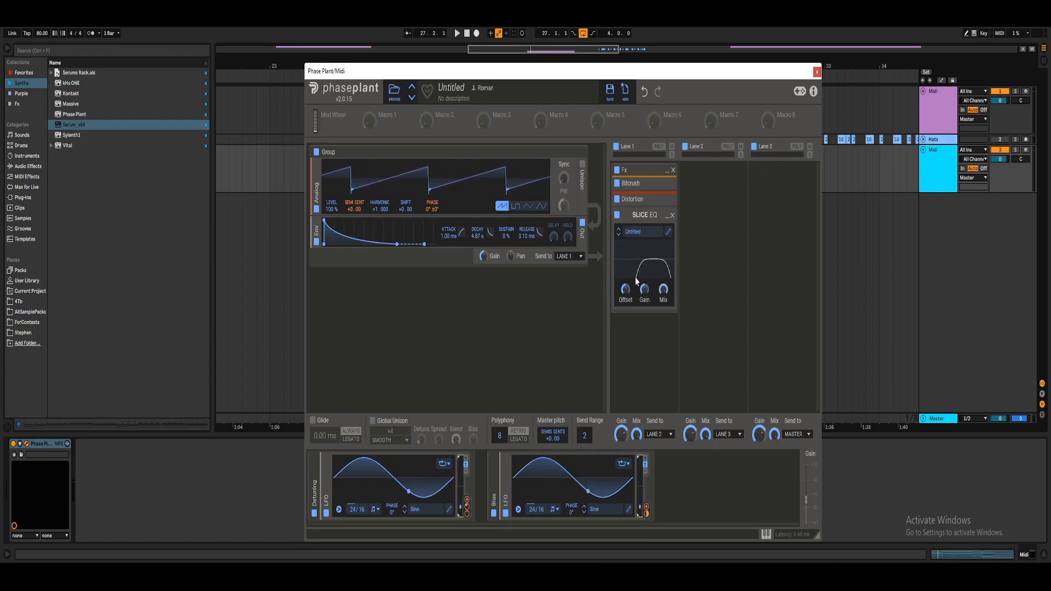
pyautogui.moveTo(626, 292); pyautogui.dragTo(626, 301)
pyautogui.press('space')
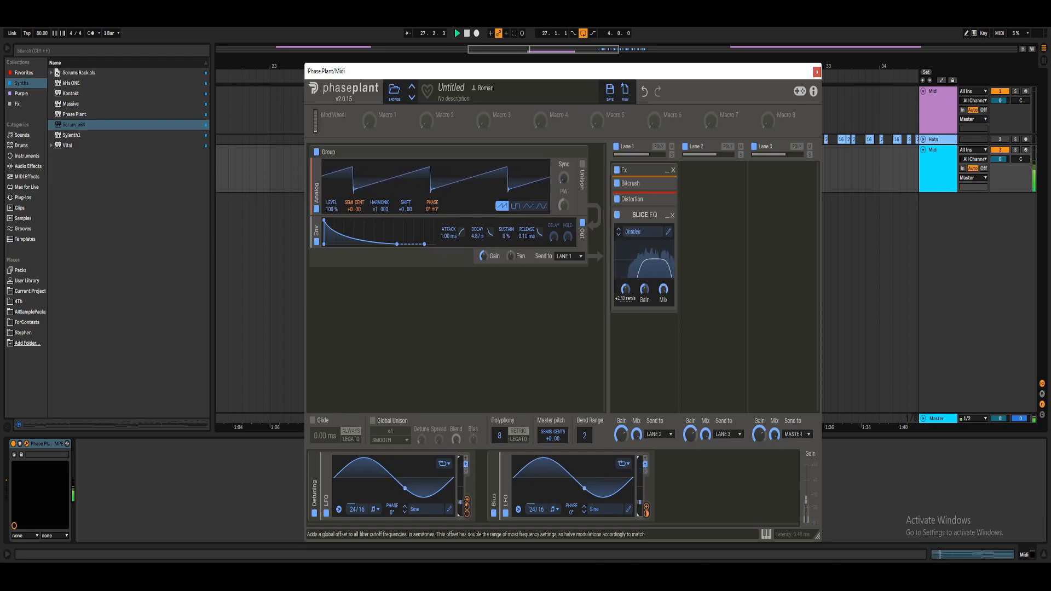
# Step: Collapse the Slice EQ and the Fx group, and add an effects group named ParallelFx to Lane 3
pyautogui.click(667, 215)
pyautogui.click(667, 170)
pyautogui.click(789, 212)
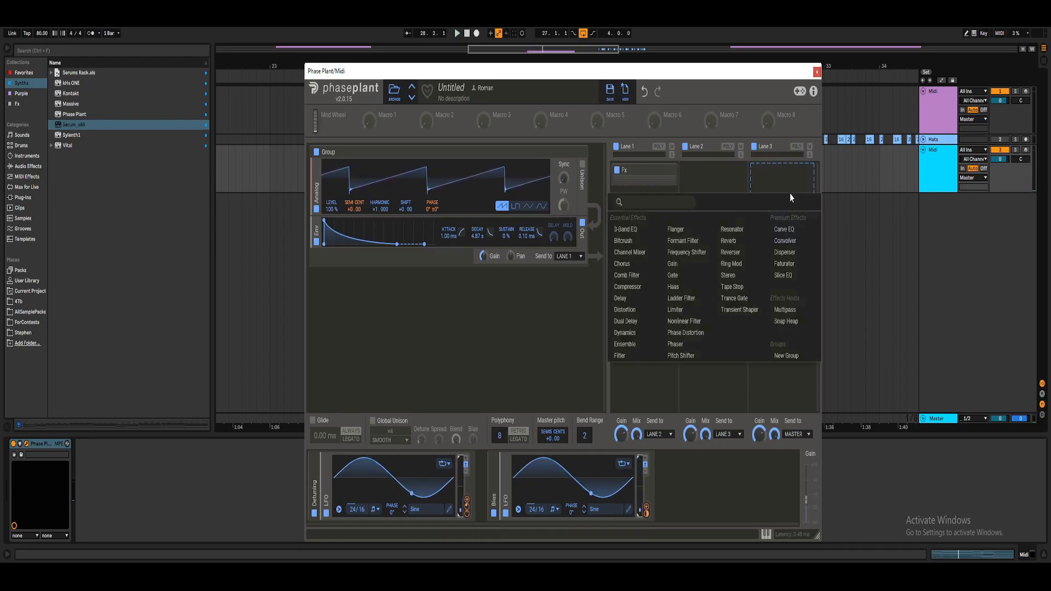
pyautogui.click(785, 356)
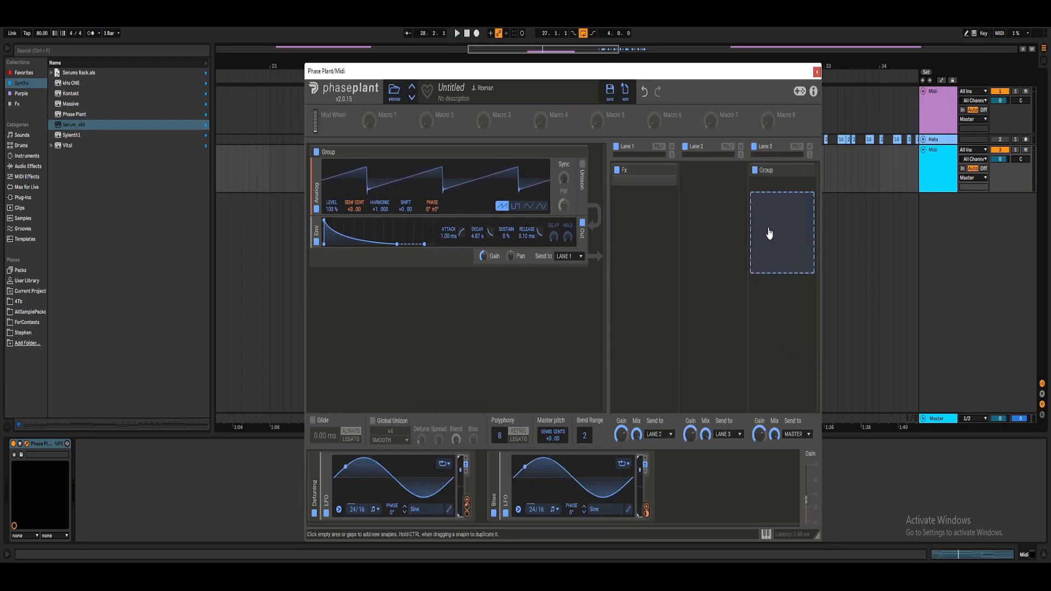
pyautogui.doubleClick(767, 170)
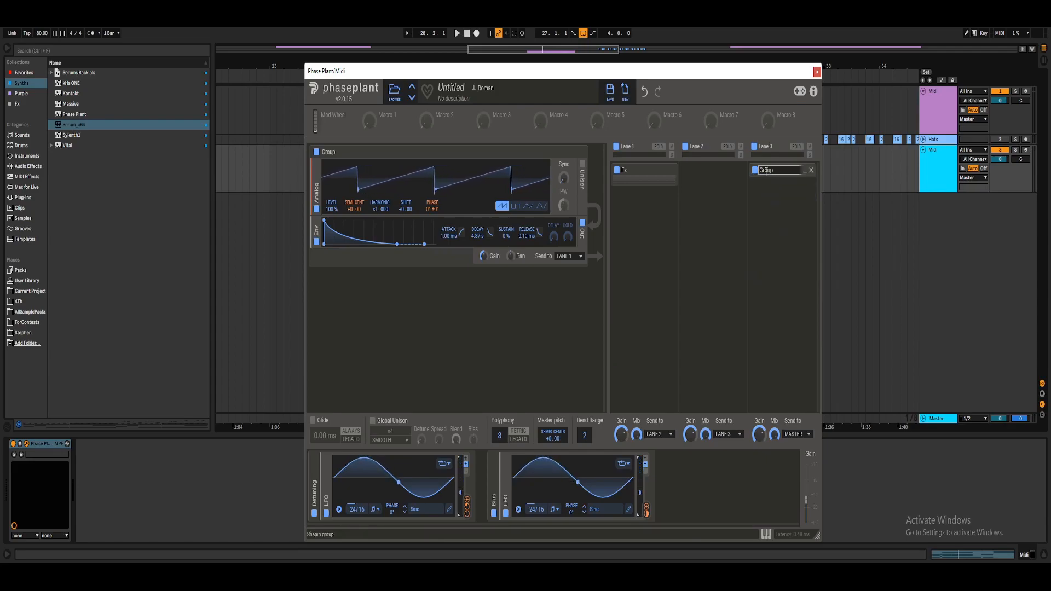
pyautogui.write('ParallelFx')
# Step: Add a Snap Heap to the ParallelFx group and place a bypassed Dual Delay in its Serial Bus 1
pyautogui.click(779, 191)
pyautogui.click(782, 306)
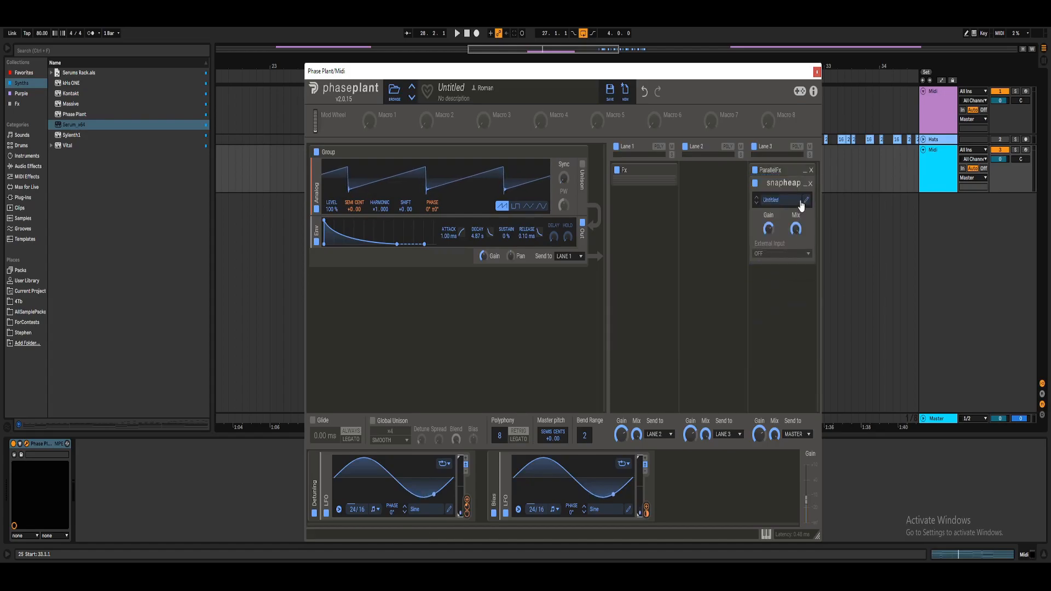
pyautogui.click(502, 155)
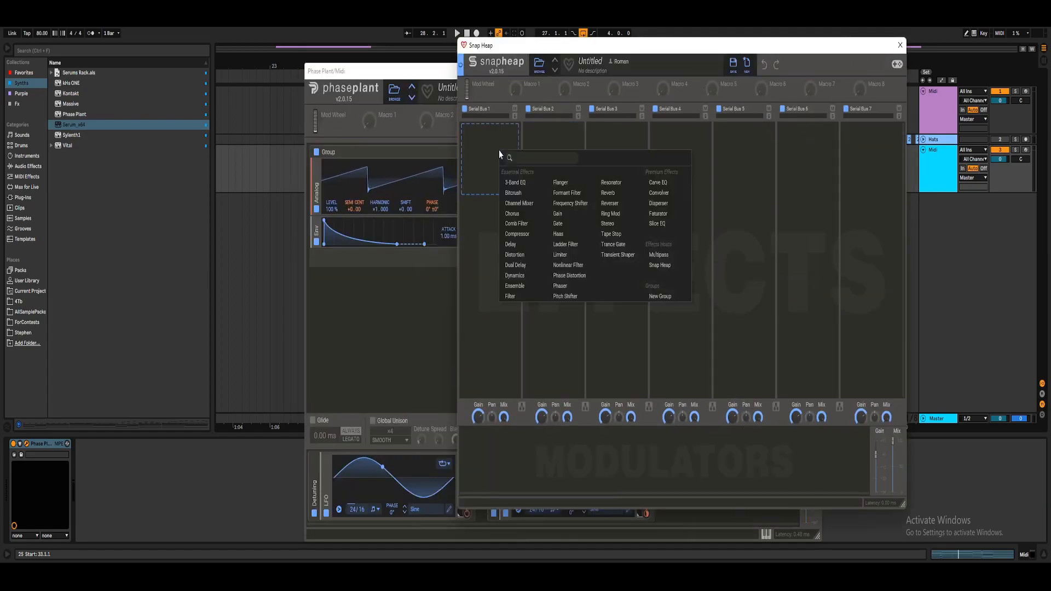
pyautogui.click(516, 265)
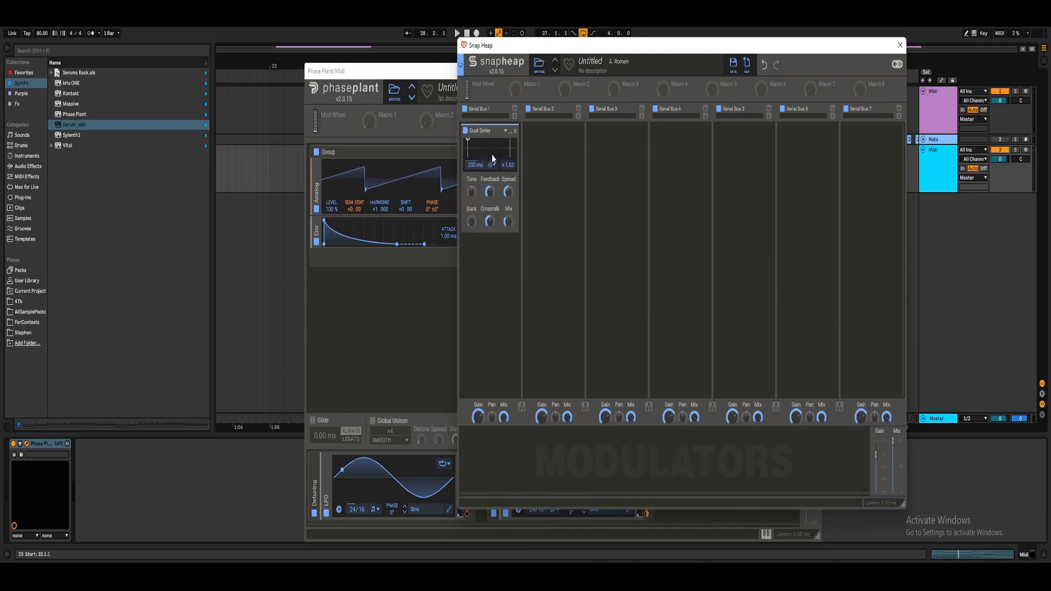
pyautogui.click(465, 130)
# Step: Add a Convolver below the Dual Delay, load the 1st Baptist Nashville impulse response, and bypass the effect
pyautogui.click(495, 253)
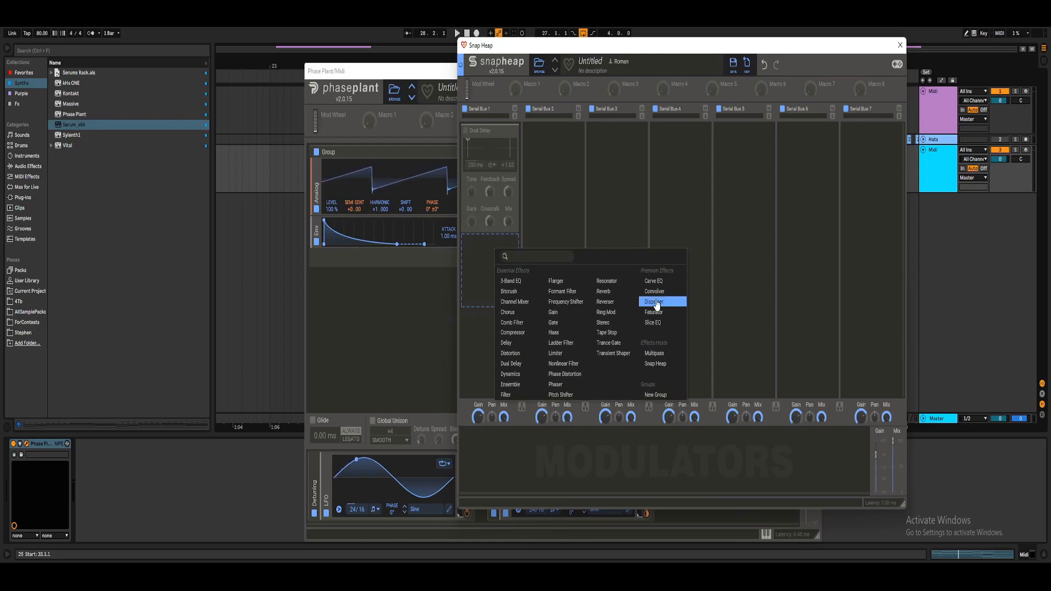
pyautogui.click(654, 292)
pyautogui.click(479, 300)
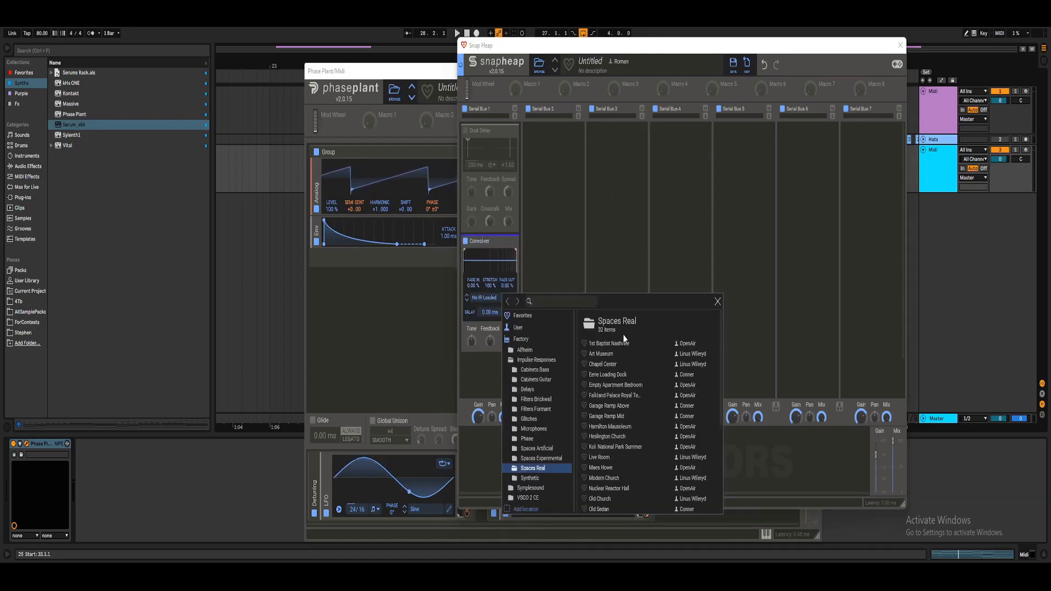
pyautogui.click(602, 344)
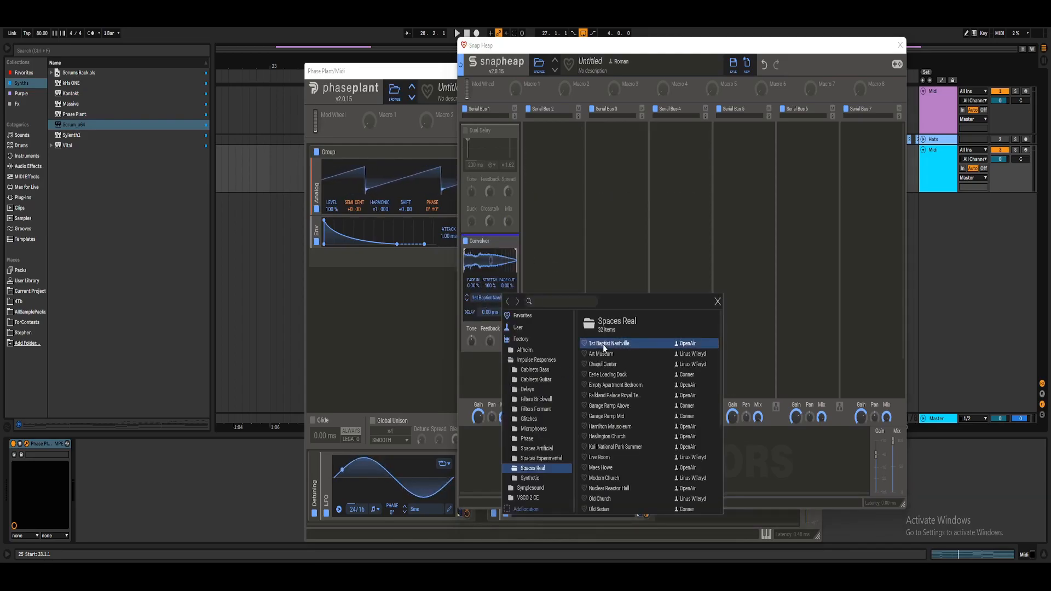
pyautogui.click(556, 250)
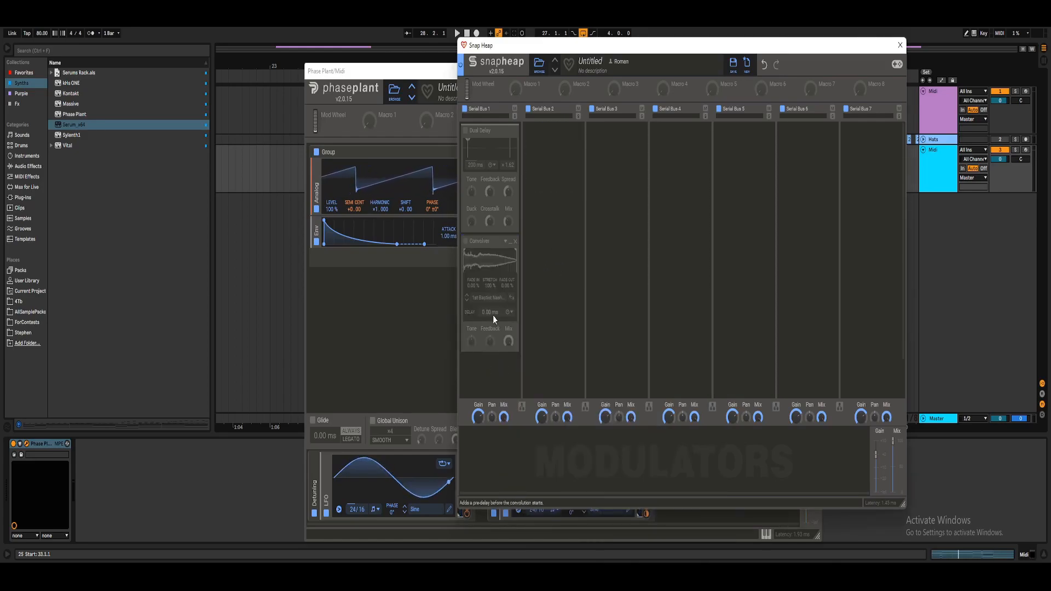
# Step: Add a Slice EQ below the Convolver and link the first two Snap Heap buses in parallel
pyautogui.click(491, 376)
pyautogui.click(649, 432)
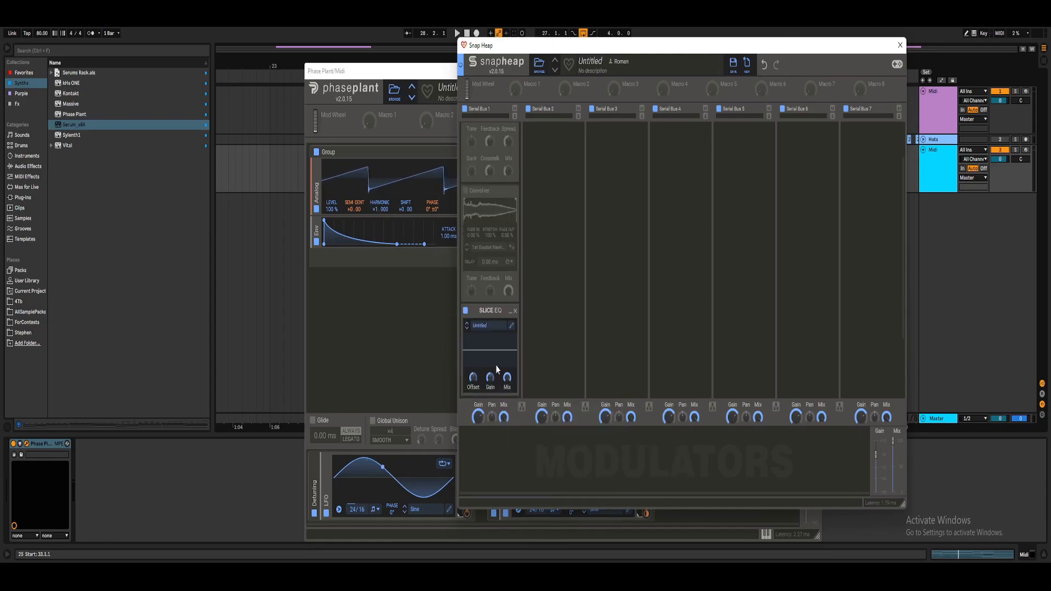
pyautogui.click(522, 408)
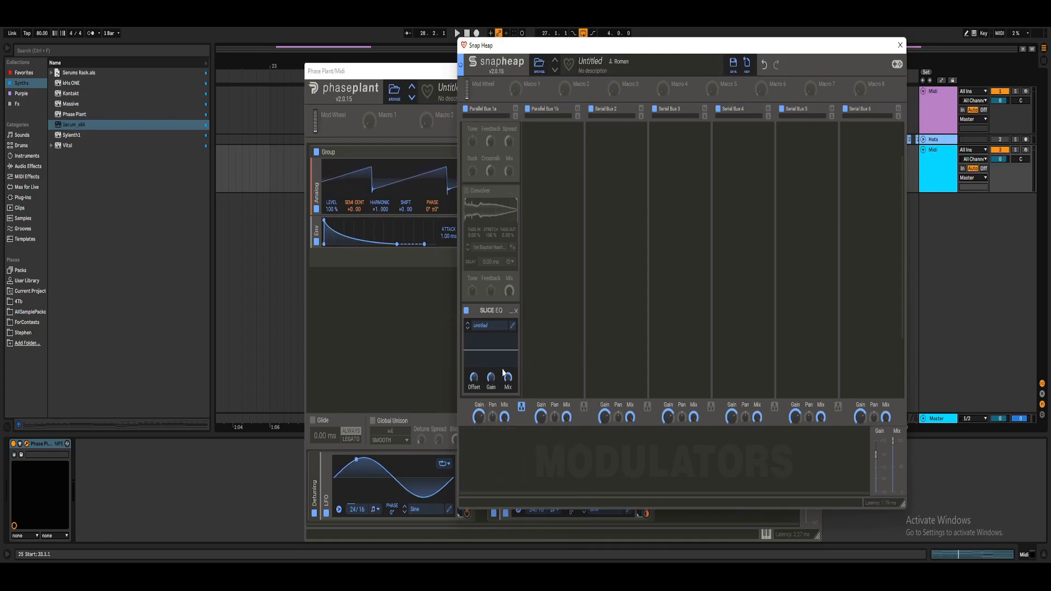
# Step: Add a low cut at about 185 Hz and a high cut to the Snap Heap's Slice EQ
pyautogui.click(513, 328)
pyautogui.click(395, 139)
pyautogui.click(449, 303)
pyautogui.click(459, 138)
pyautogui.click(611, 307)
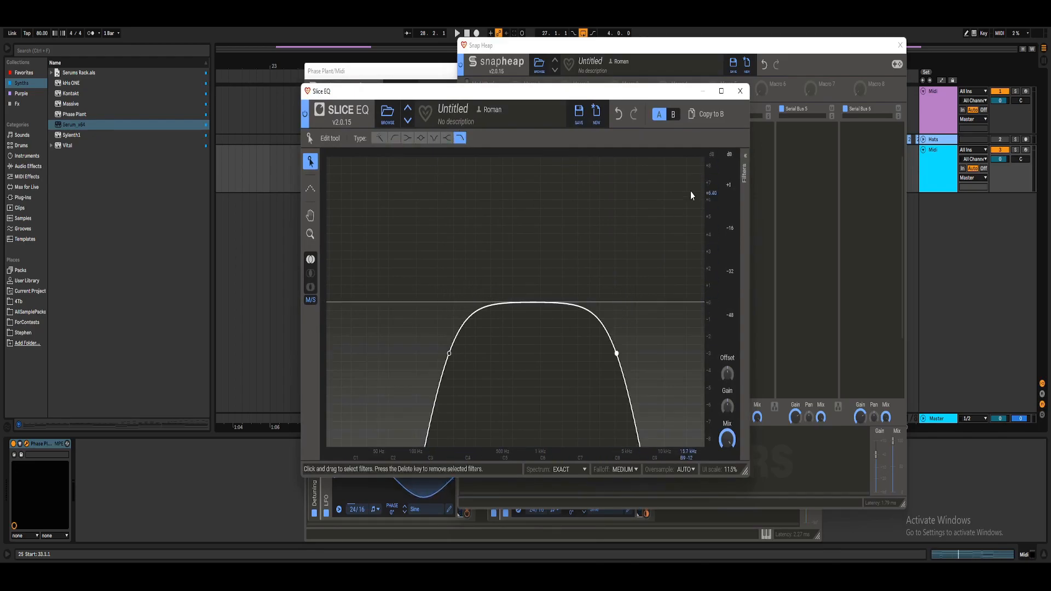
pyautogui.click(745, 156)
pyautogui.click(740, 91)
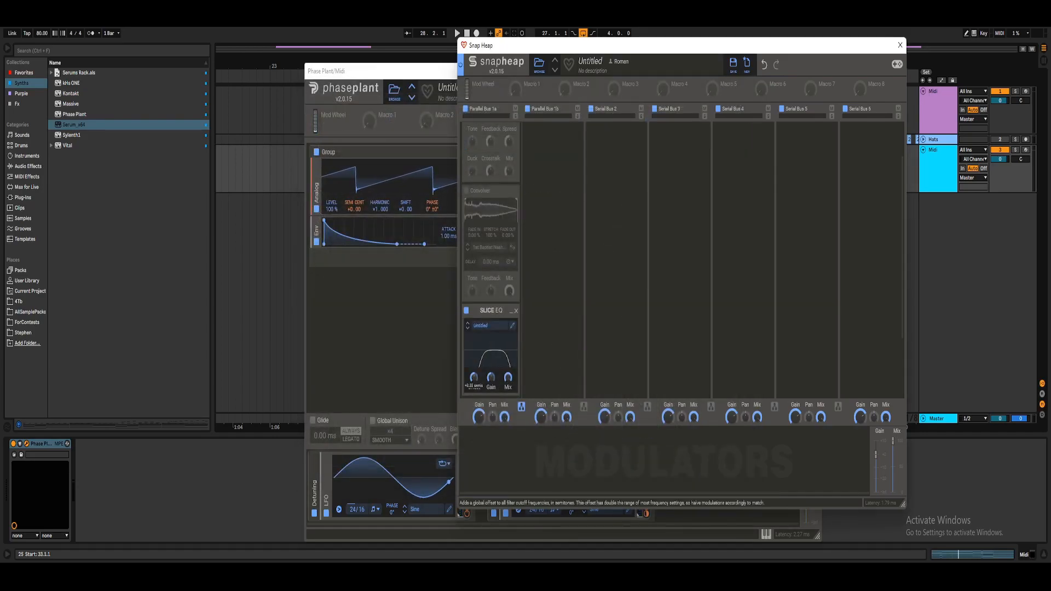
# Step: Raise the high cut's Cutoff in the Snap Heap's Slice EQ to 8.23 kHz
pyautogui.click(509, 334)
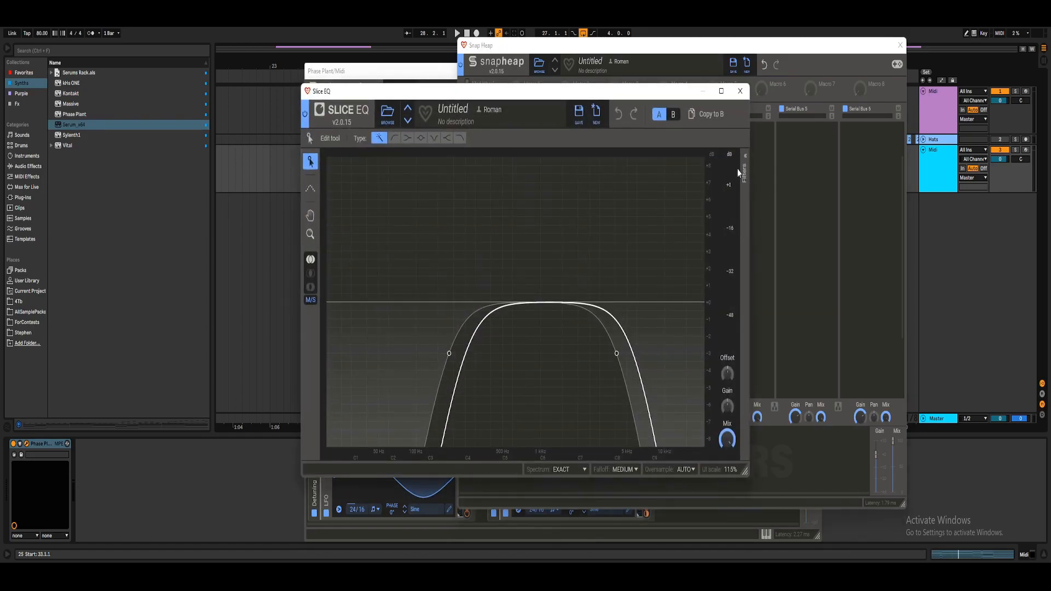
pyautogui.moveTo(681, 267); pyautogui.dragTo(681, 241)
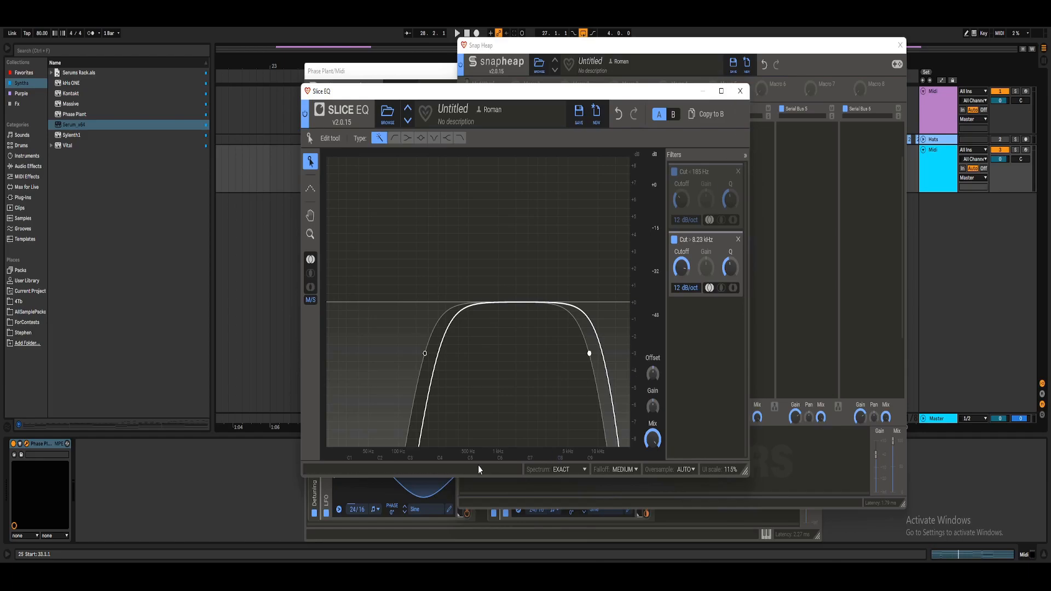
pyautogui.click(740, 91)
# Step: Bypass the Slice EQ in the Snap Heap's first bus
pyautogui.scroll(2, 484, 169)
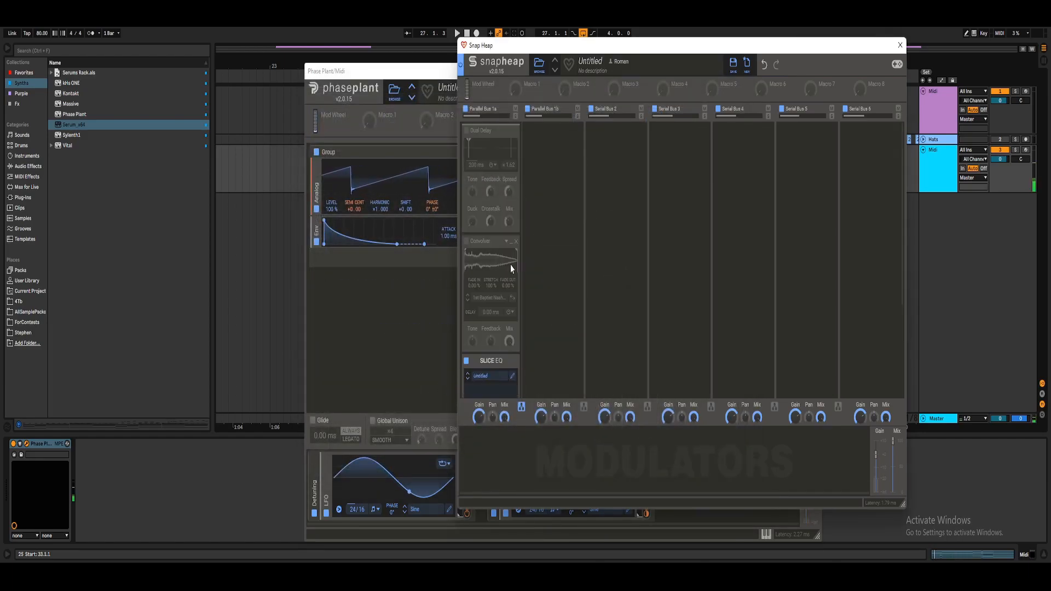
pyautogui.scroll(-1, 474, 383)
pyautogui.click(465, 335)
# Step: Enable the Dual Delay and set its delay ratio to 1.41 while auditioning
pyautogui.scroll(1, 476, 323)
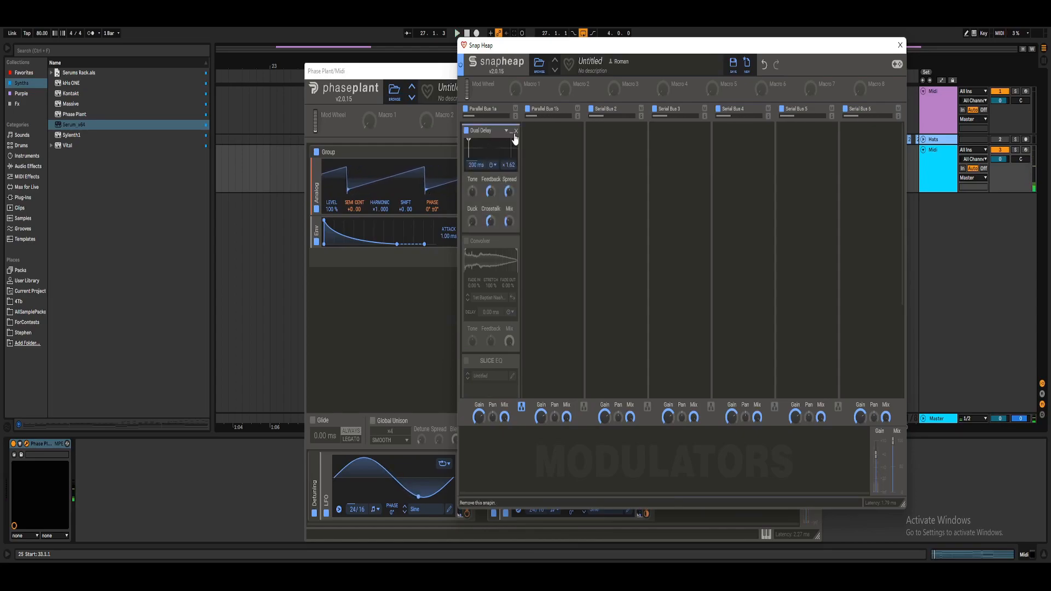
pyautogui.press('space')
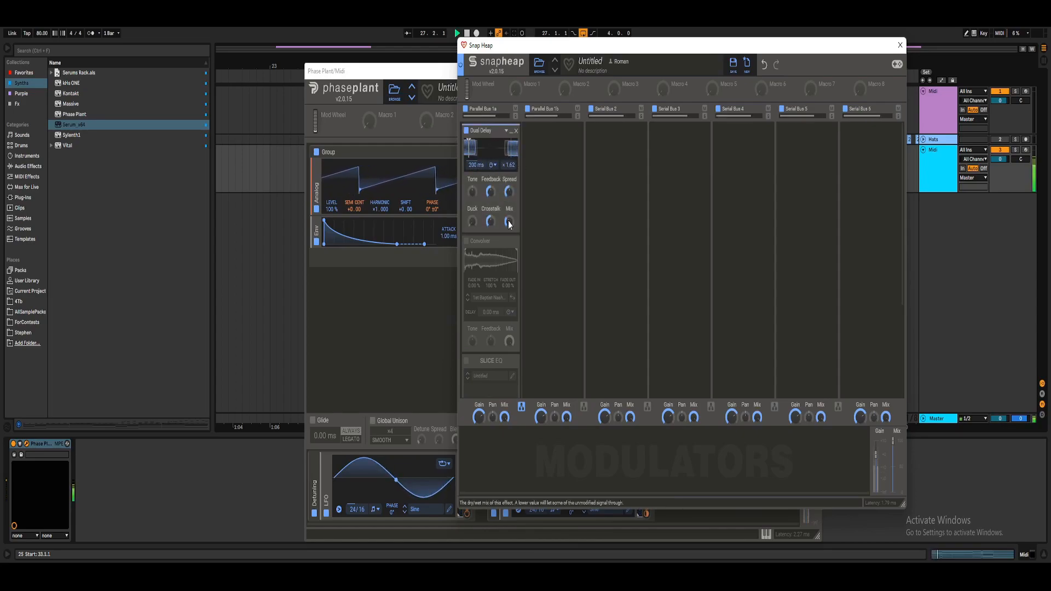
pyautogui.moveTo(508, 165); pyautogui.dragTo(508, 161)
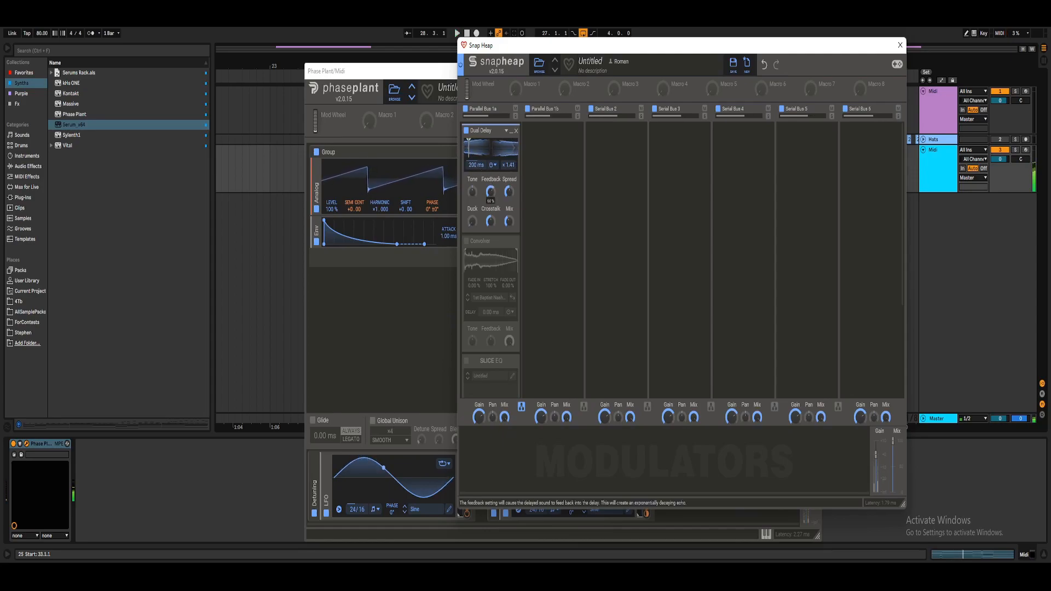
# Step: Add a Stereo effect below the Slice EQ in the Snap Heap's first bus
pyautogui.scroll(-3, 491, 247)
pyautogui.click(488, 361)
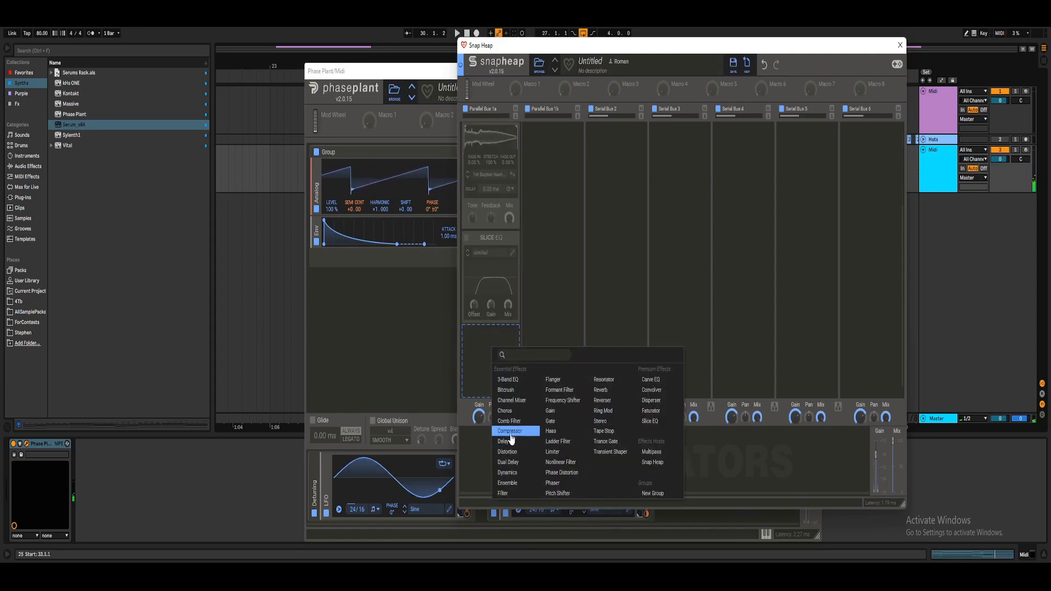
pyautogui.click(602, 421)
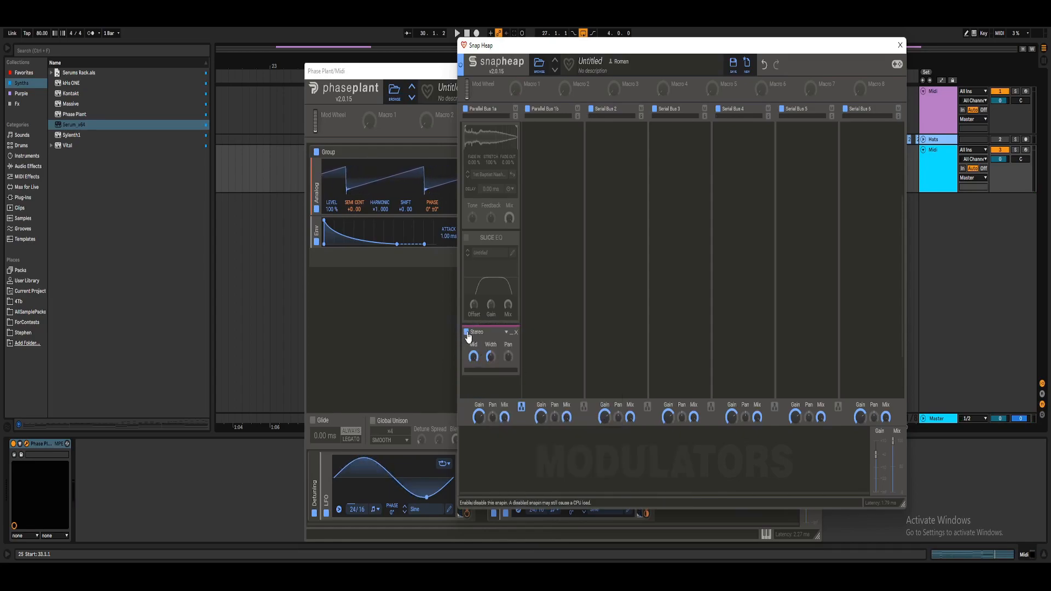
pyautogui.scroll(3, 512, 206)
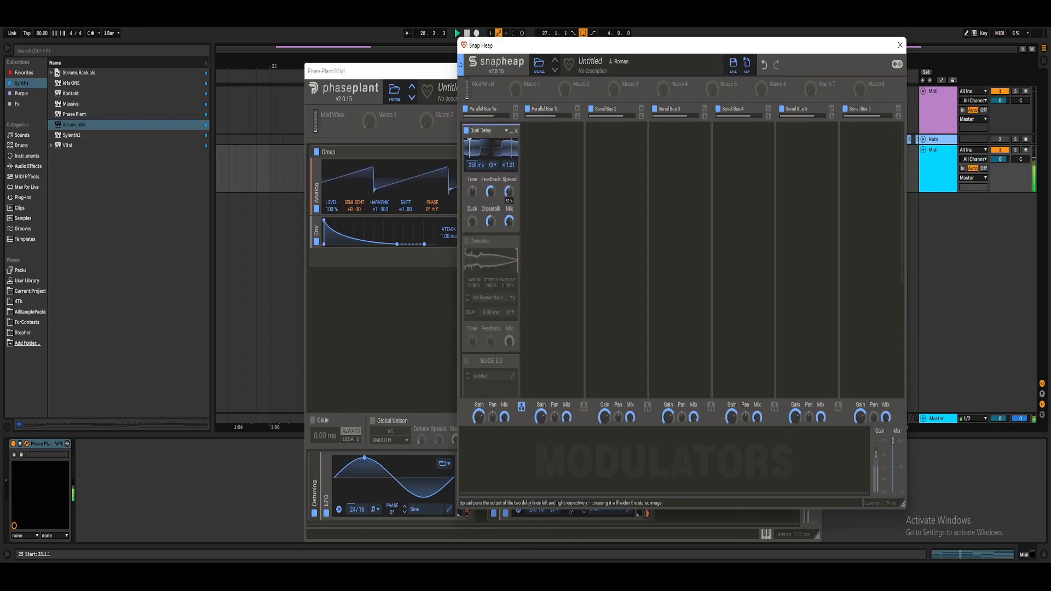
# Step: Enable the Convolver and the Slice EQ in the Snap Heap's first bus, collapse the Convolver and audition the sound
pyautogui.press('space')
pyautogui.click(466, 243)
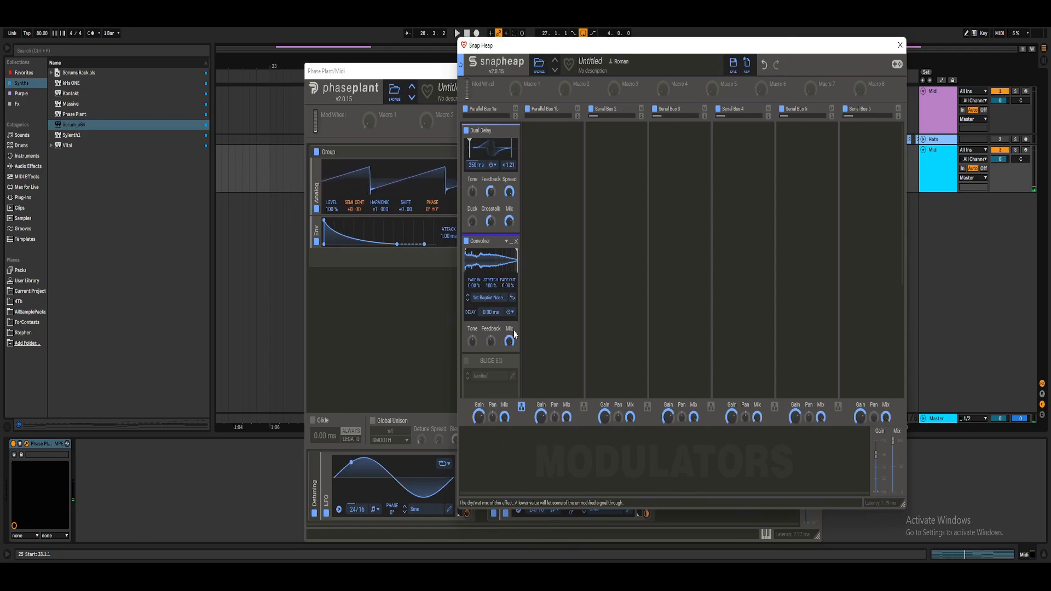
pyautogui.click(511, 242)
pyautogui.click(466, 256)
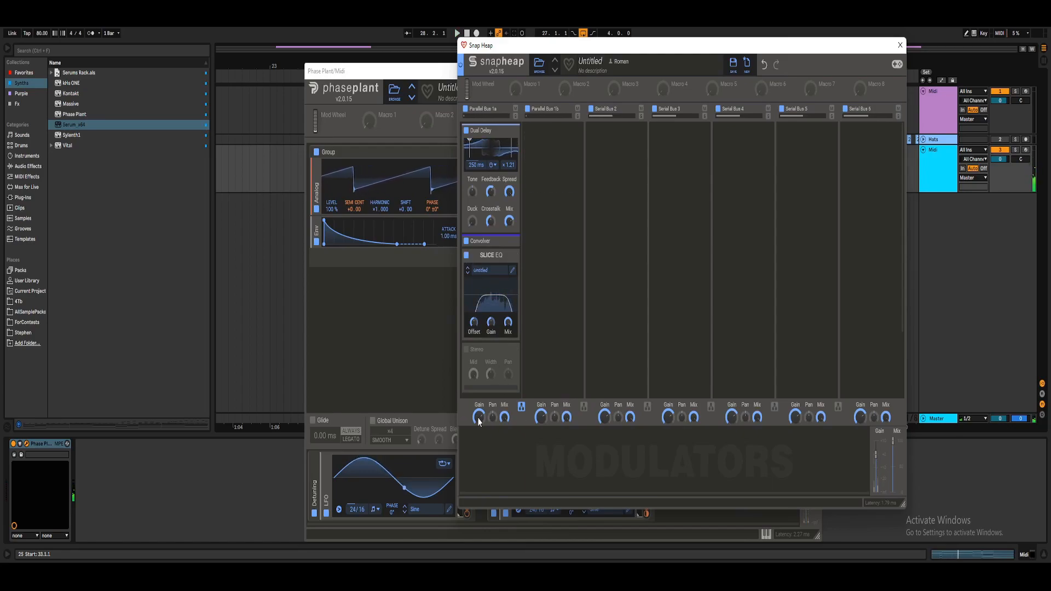
pyautogui.moveTo(473, 325)
pyautogui.mouseDown()
pyautogui.moveTo(473, 312)
pyautogui.moveTo(473, 328)
pyautogui.mouseUp()
pyautogui.press('space')
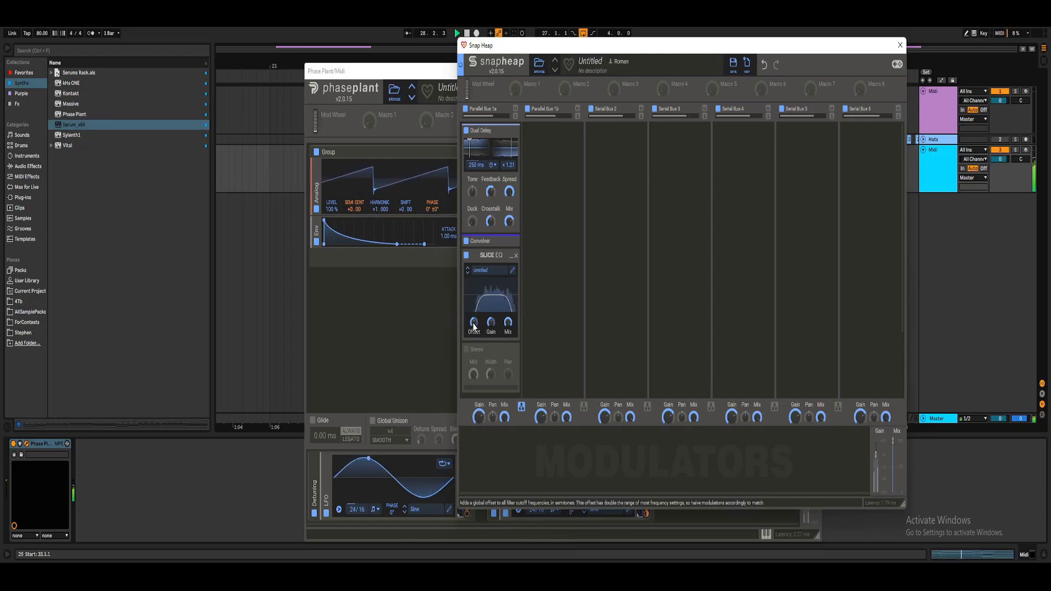
# Step: Enable the Stereo effect in the Snap Heap's first bus, lower its Width and close the Snap Heap editor
pyautogui.click(466, 350)
pyautogui.moveTo(491, 374); pyautogui.dragTo(491, 399)
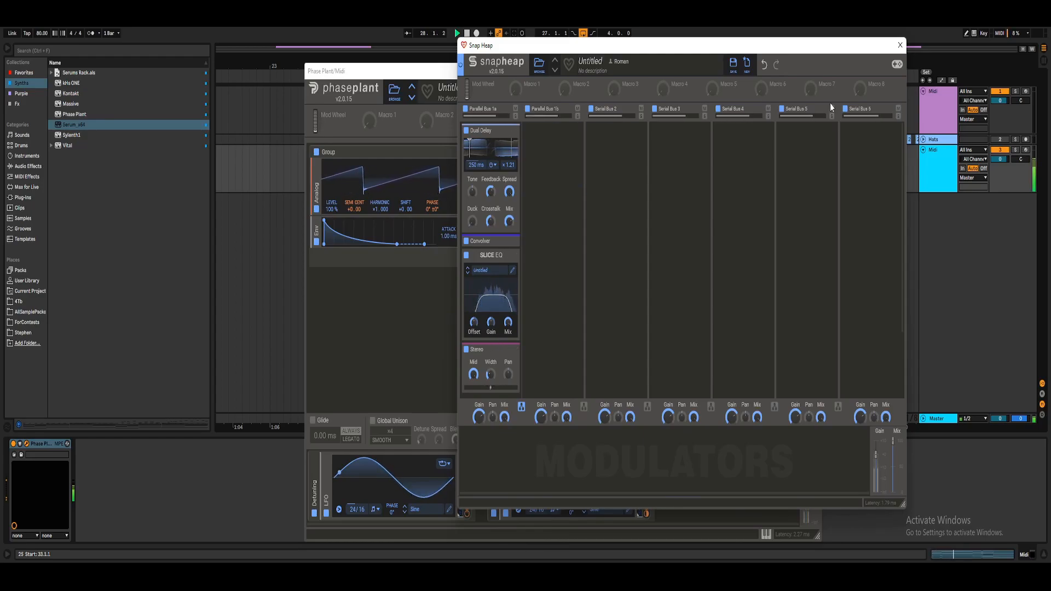
pyautogui.click(900, 44)
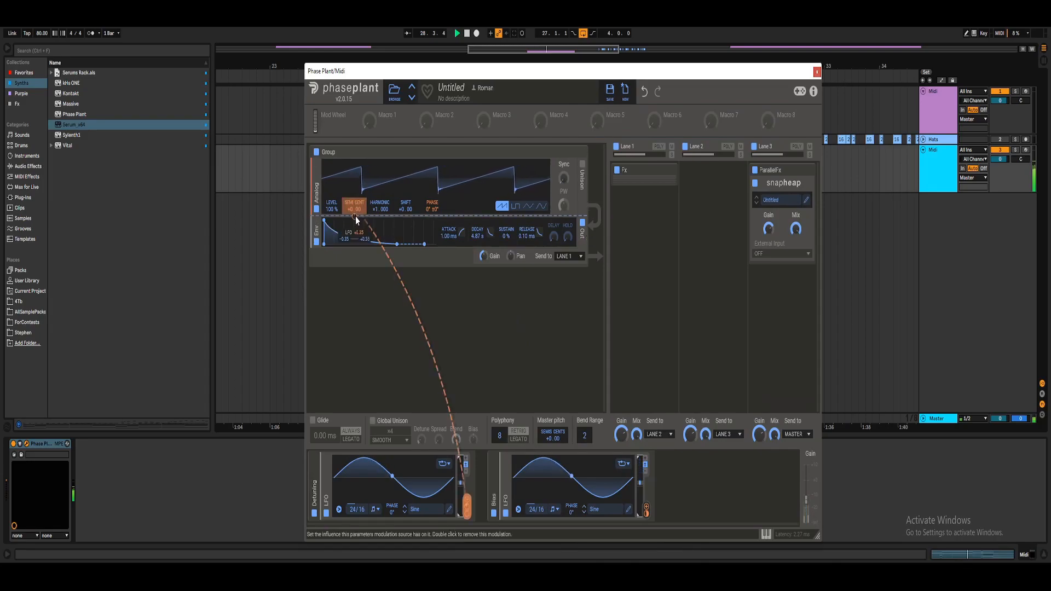
# Step: Collapse the Detuning and Bias modulator groups and start playback
pyautogui.moveTo(352, 509)
pyautogui.mouseDown()
pyautogui.moveTo(353, 493)
pyautogui.moveTo(352, 509)
pyautogui.mouseUp()
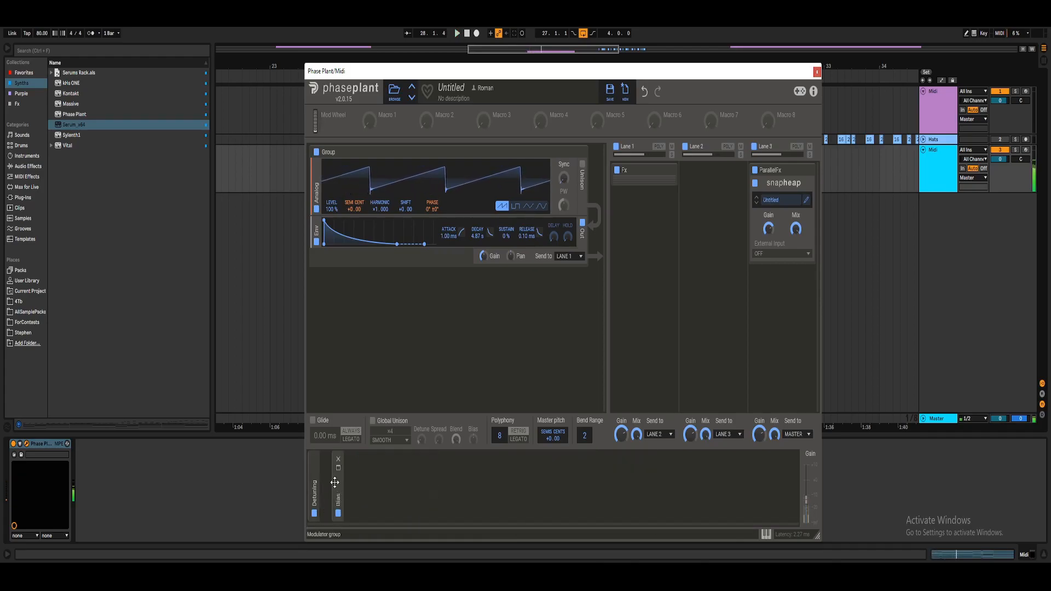
pyautogui.click(340, 475)
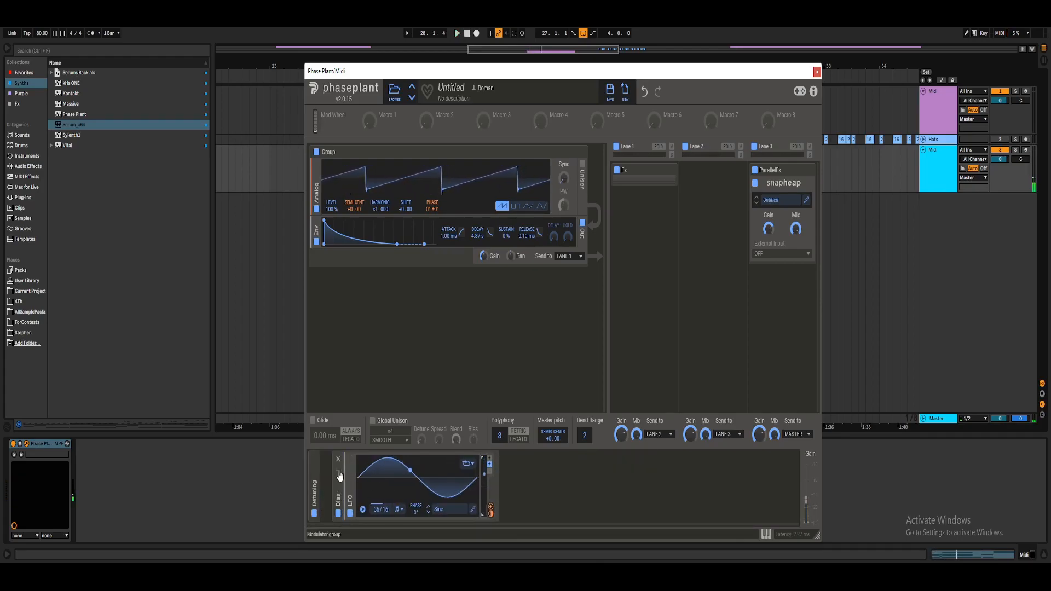
pyautogui.click(339, 475)
pyautogui.press('space')
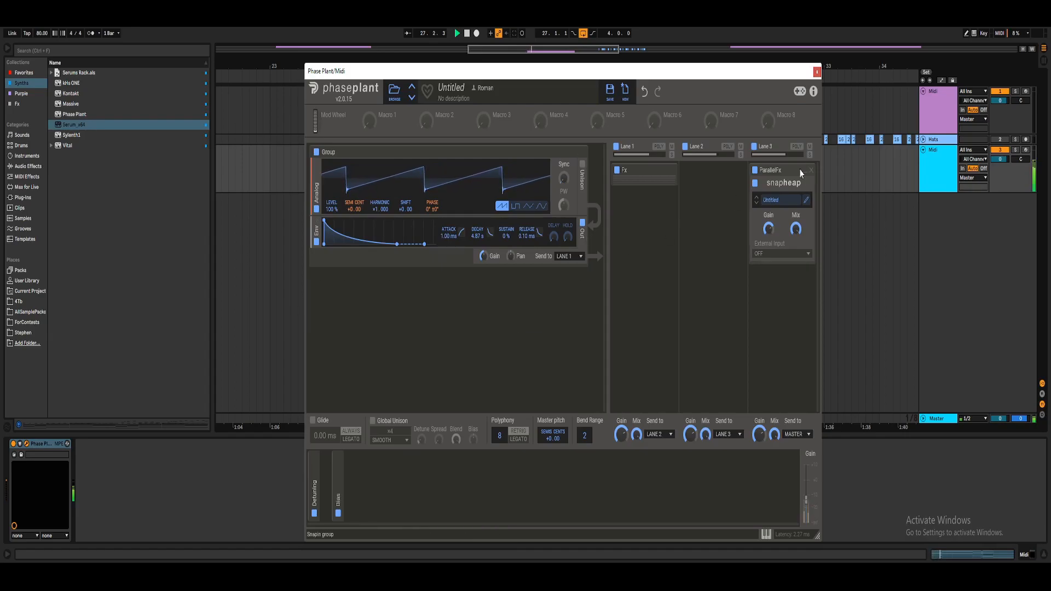
# Step: Lower the Snap Heap's Mix to 1% and raise it back to full to compare the dry and processed sound
pyautogui.moveTo(795, 229); pyautogui.dragTo(796, 312)
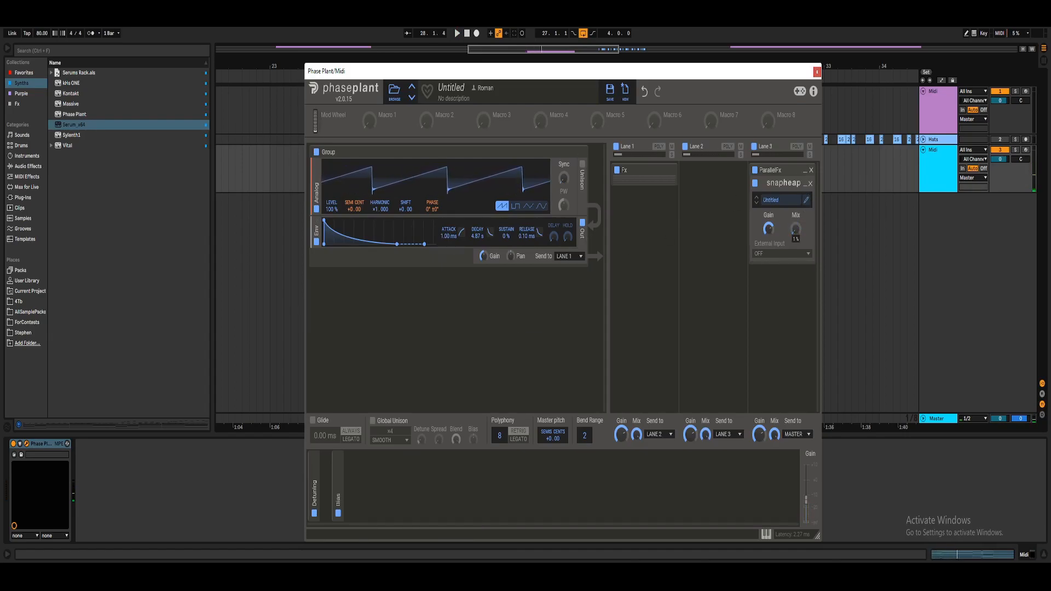
pyautogui.press('space')
pyautogui.moveTo(796, 228); pyautogui.dragTo(795, 196)
pyautogui.press('space')
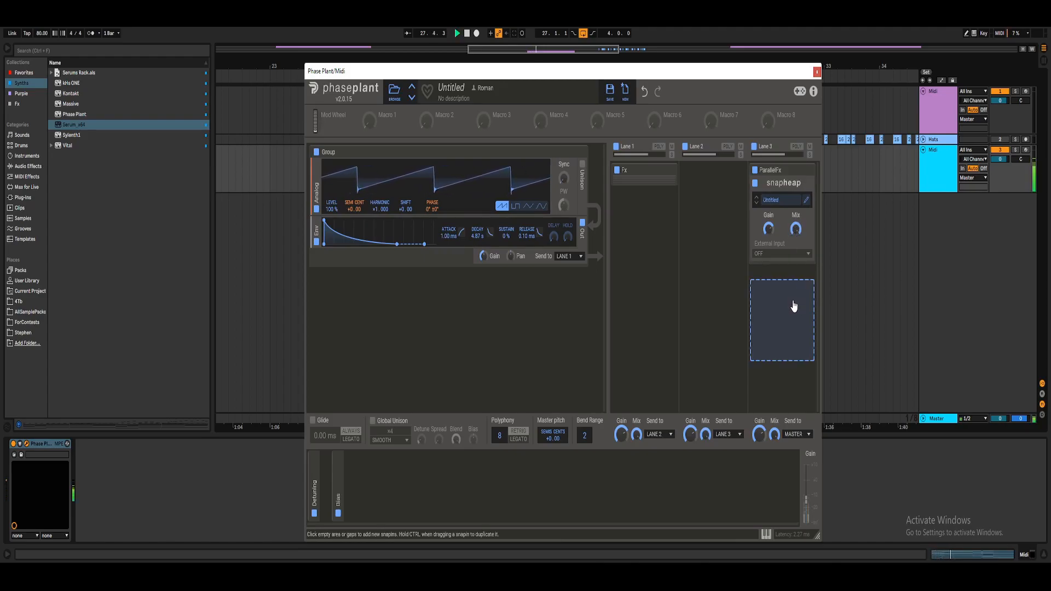
# Step: Review the Convolver's settings inside the Snap Heap, close its editor and collapse the ParallelFx group
pyautogui.click(806, 201)
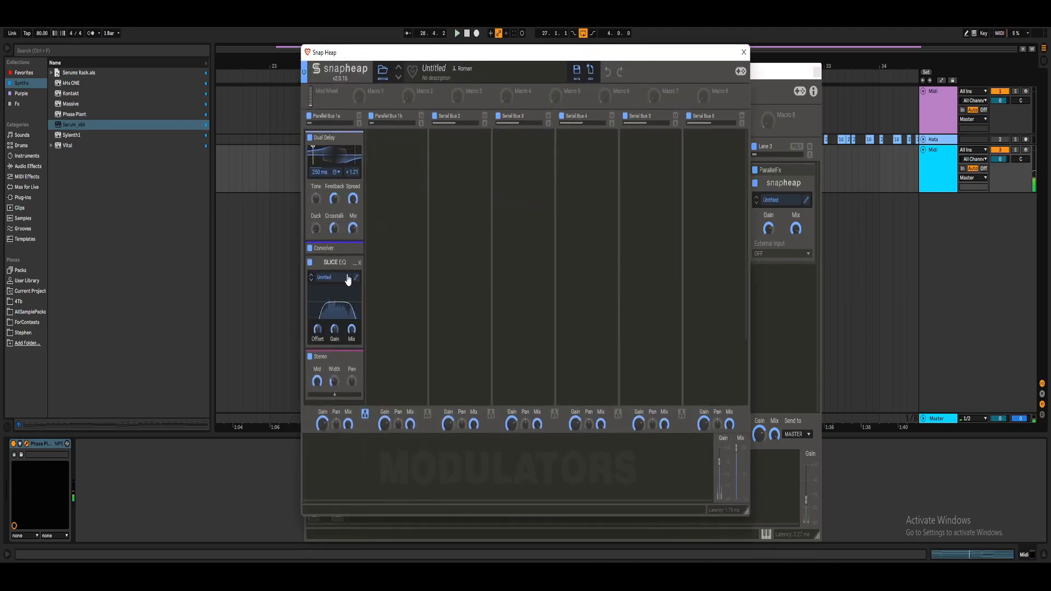
pyautogui.click(354, 250)
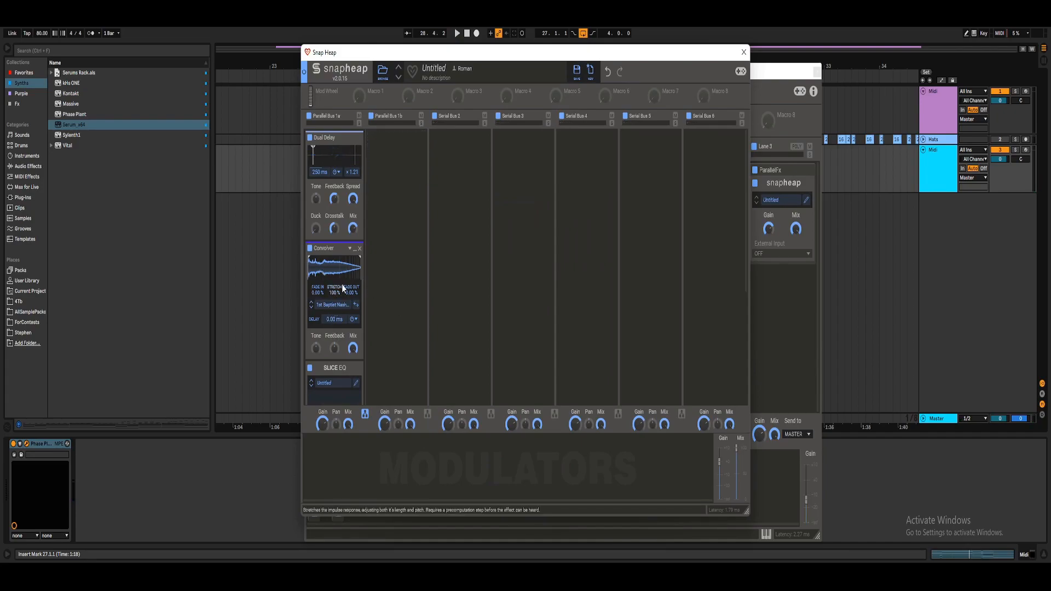
pyautogui.click(807, 201)
pyautogui.click(811, 171)
# Step: Add a new effects group below ParallelFx in Lane 3 and name it Mix
pyautogui.click(794, 222)
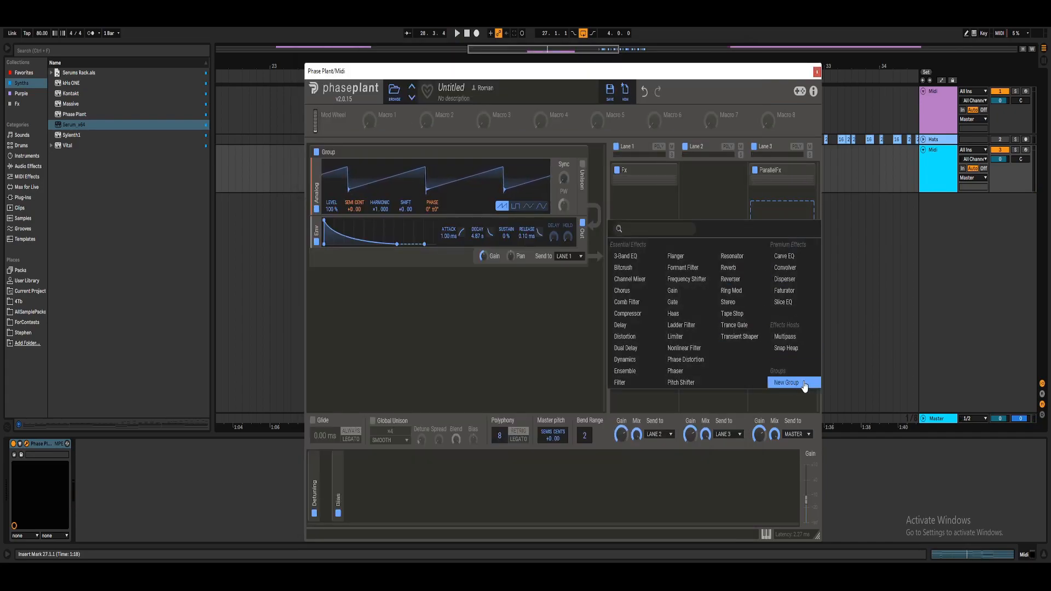
pyautogui.click(790, 383)
pyautogui.doubleClick(768, 209)
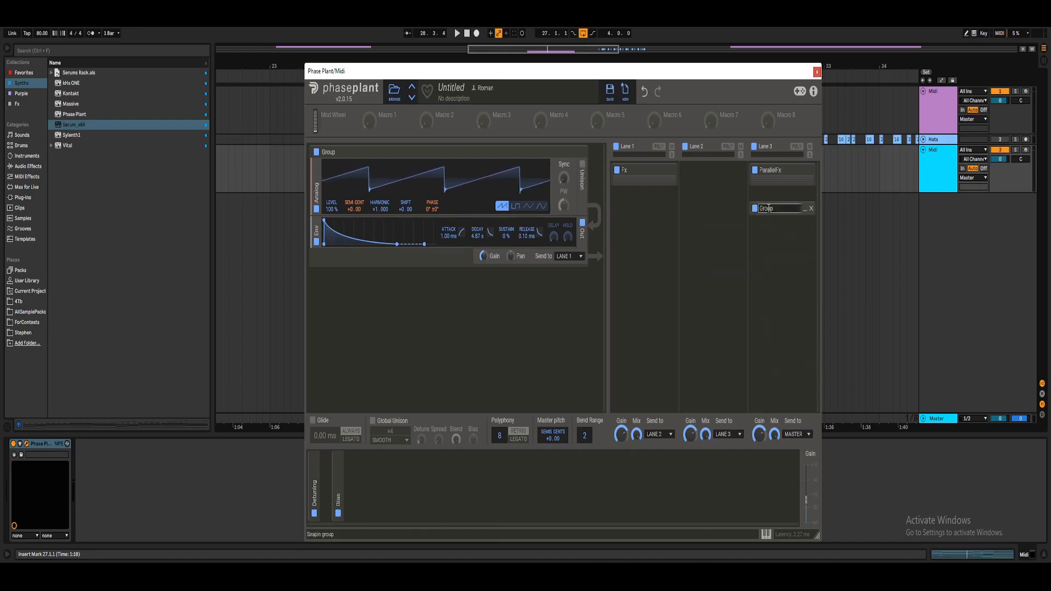
pyautogui.write('Mix')
# Step: Add a Filter to the Mix group, duplicate it below and bypass the second Filter
pyautogui.click(767, 218)
pyautogui.click(630, 383)
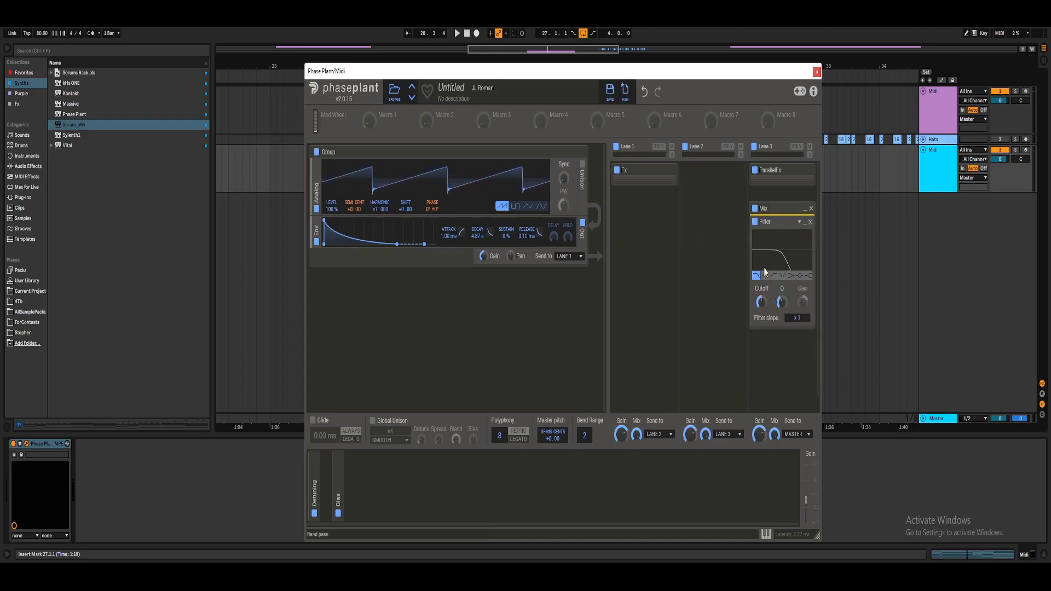
pyautogui.keyDown('ctrl'); pyautogui.click(774, 222); pyautogui.keyUp('ctrl')
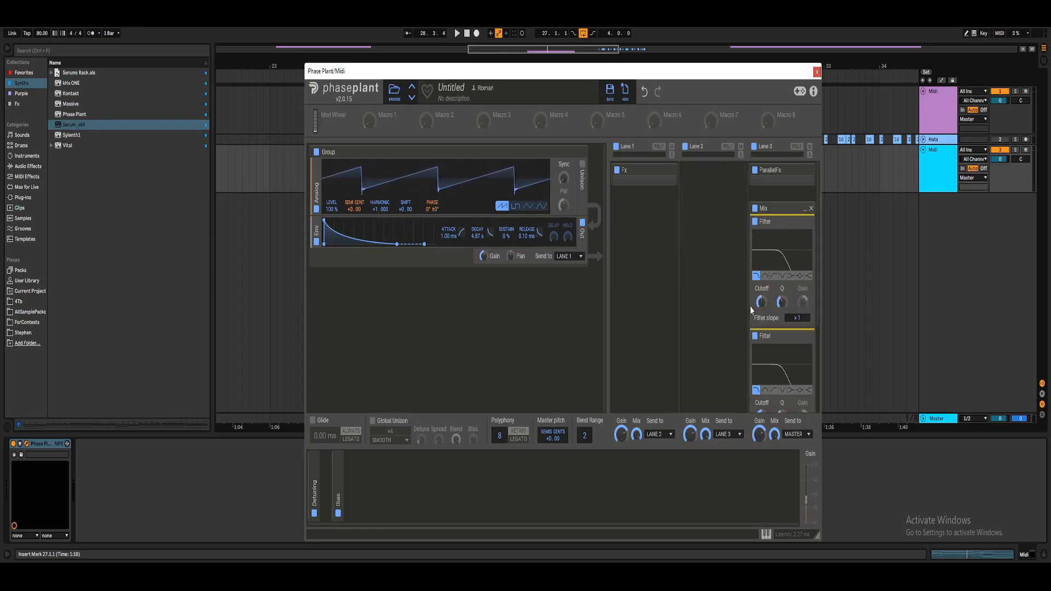
pyautogui.click(755, 336)
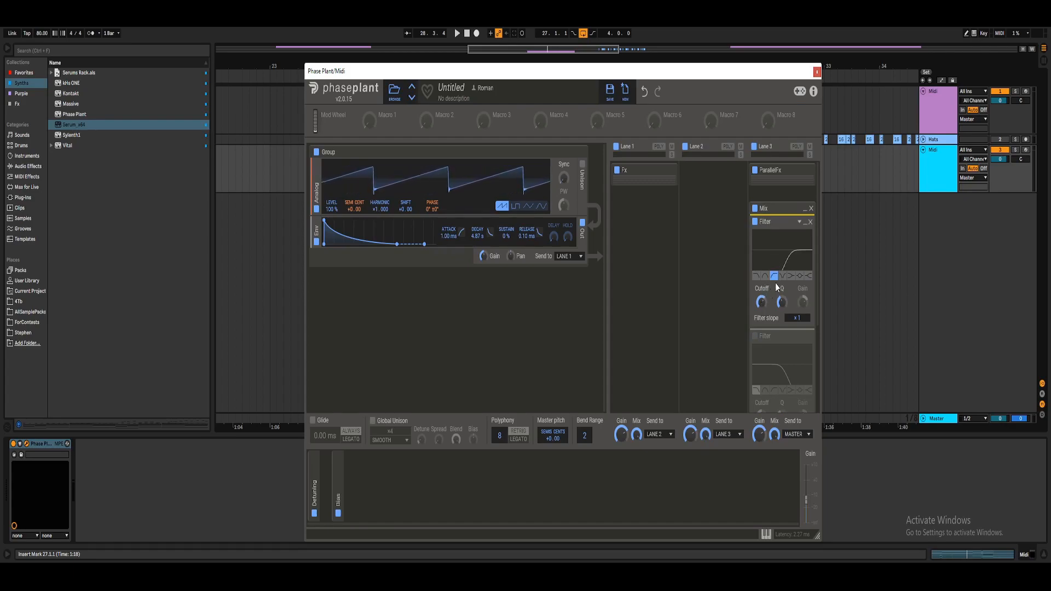
# Step: Set the first high-pass Filter's slope to x4 and lower its Cutoff during playback
pyautogui.click(798, 318)
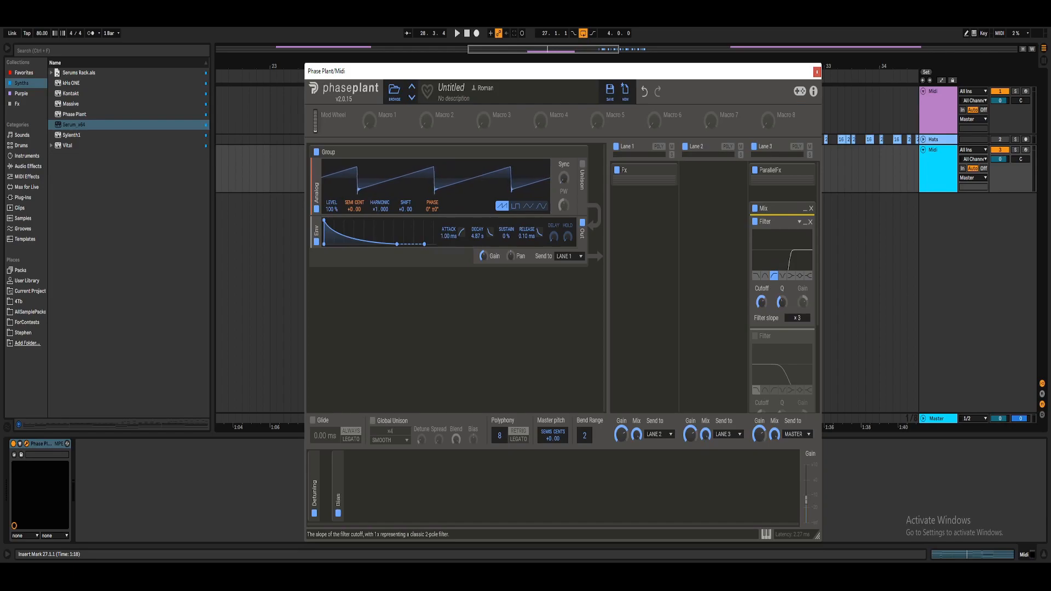
pyautogui.moveTo(762, 302)
pyautogui.press('space')
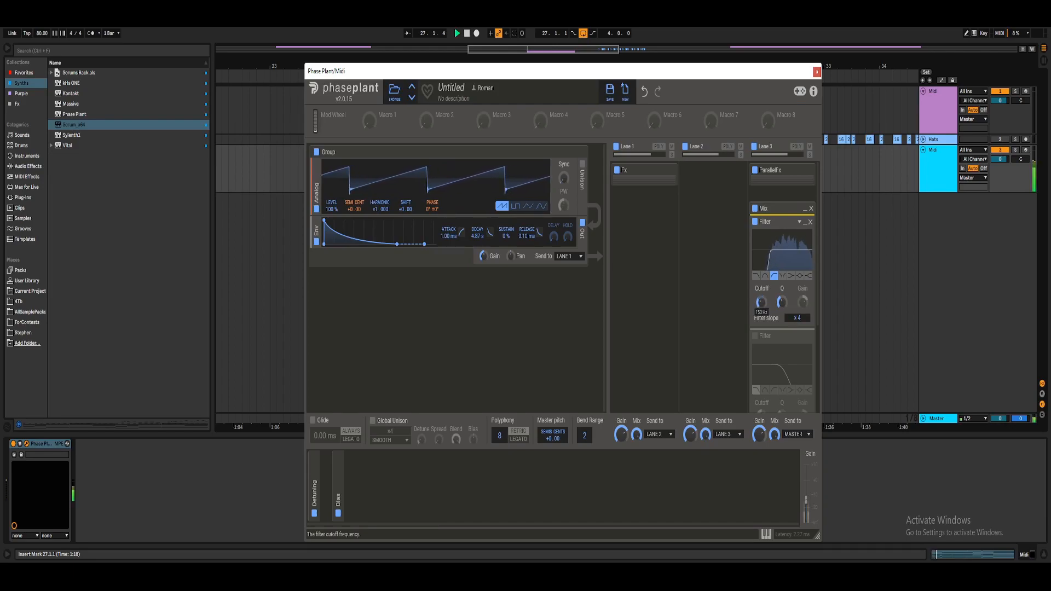
# Step: Enable the second Filter as a low-pass with slope x5, lower its Q and raise its Cutoff
pyautogui.scroll(-1, 759, 304)
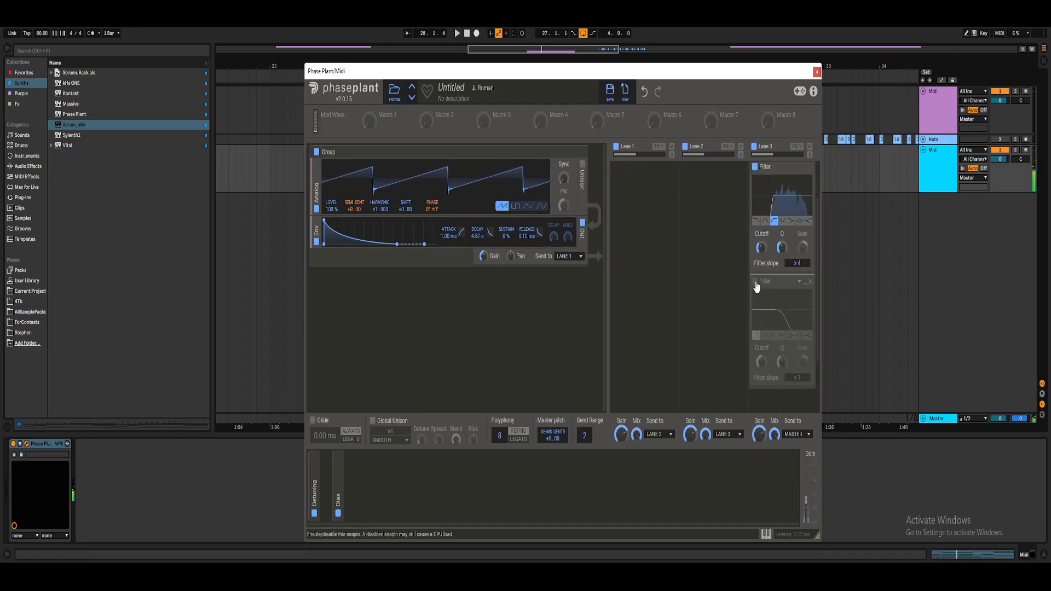
pyautogui.click(755, 282)
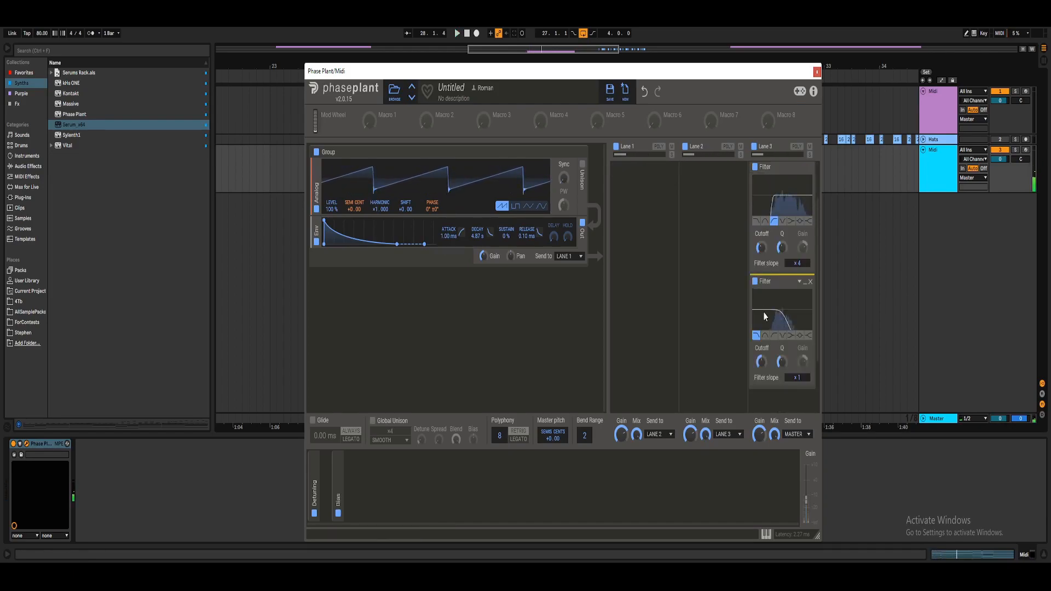
pyautogui.click(797, 377)
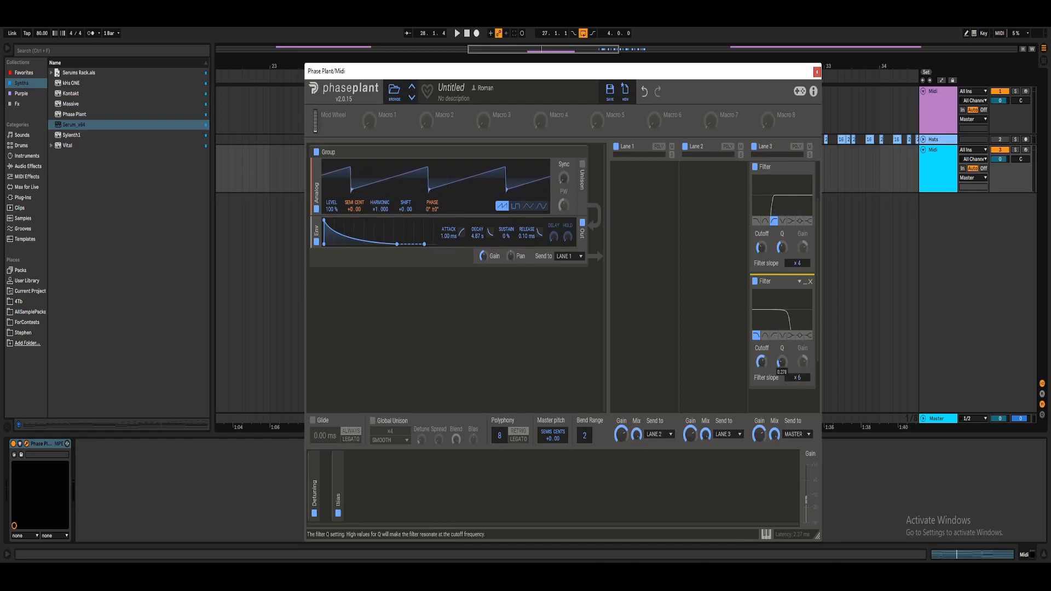
pyautogui.moveTo(762, 363); pyautogui.dragTo(762, 351)
pyautogui.press('space')
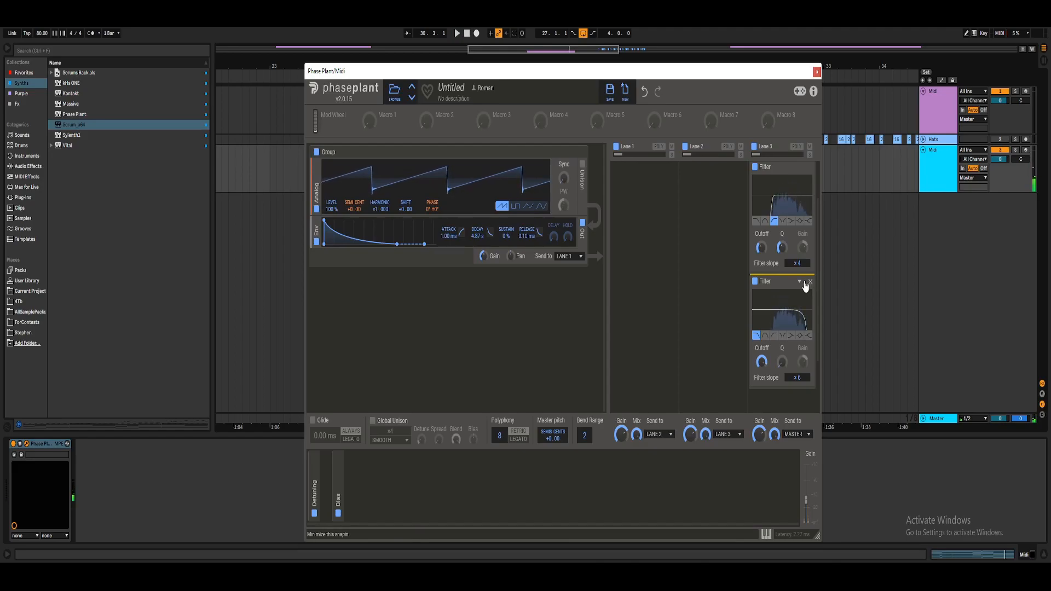
# Step: Collapse both Filters and the Mix group in Lane 3
pyautogui.click(805, 283)
pyautogui.click(805, 222)
pyautogui.click(806, 224)
pyautogui.click(807, 223)
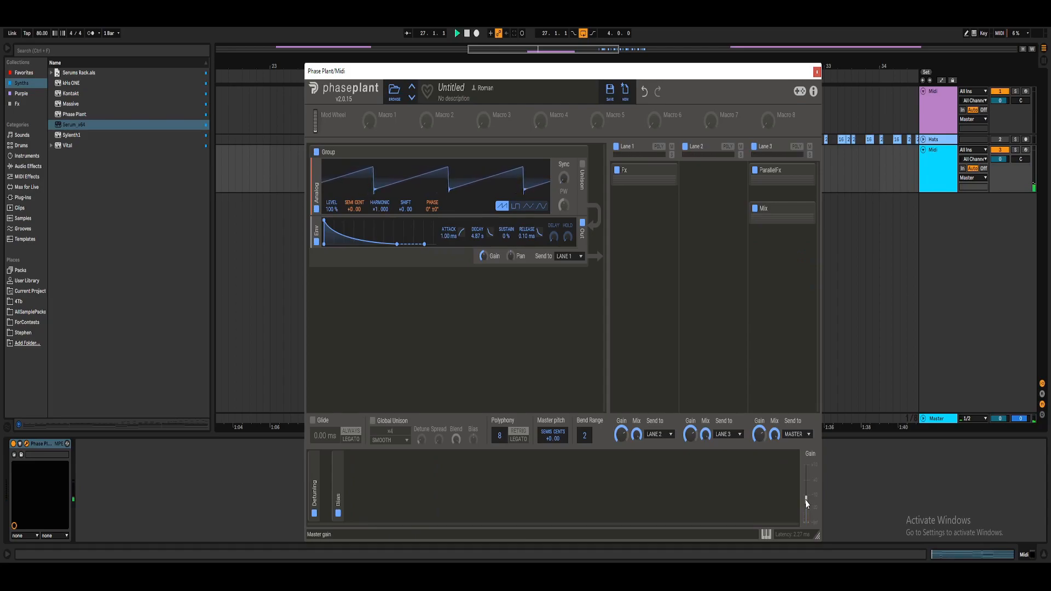
# Step: Name the first macro "decay" and assign it to modulate the envelope's Decay
pyautogui.click(390, 115)
pyautogui.write('decay')
pyautogui.press('Return')
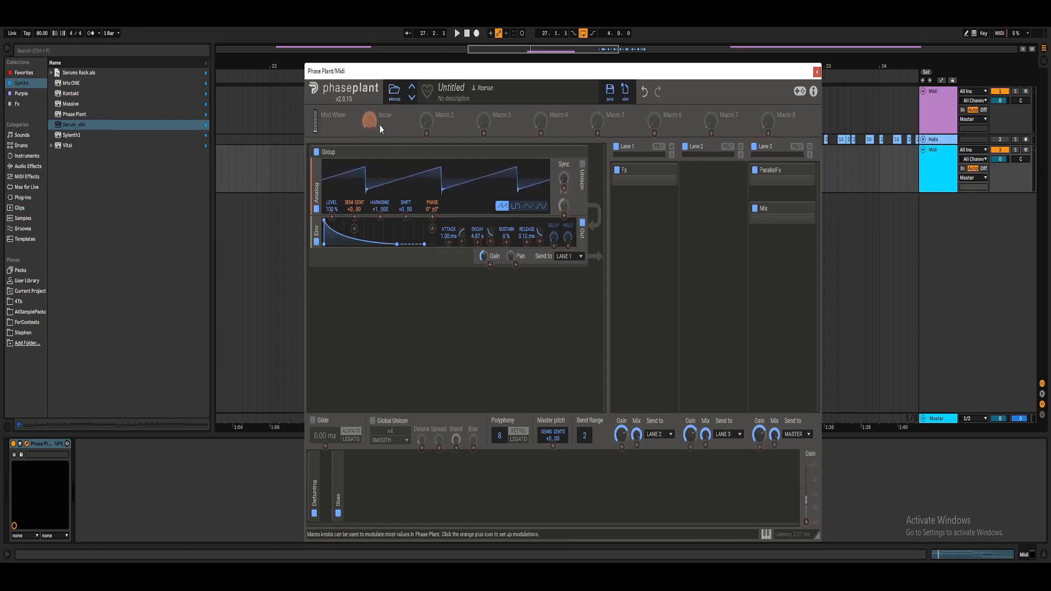
pyautogui.moveTo(471, 249); pyautogui.dragTo(477, 242)
# Step: Set the envelope's base Decay to 1.00 s and audition the decay macro up to 100%
pyautogui.moveTo(370, 121); pyautogui.dragTo(370, 107)
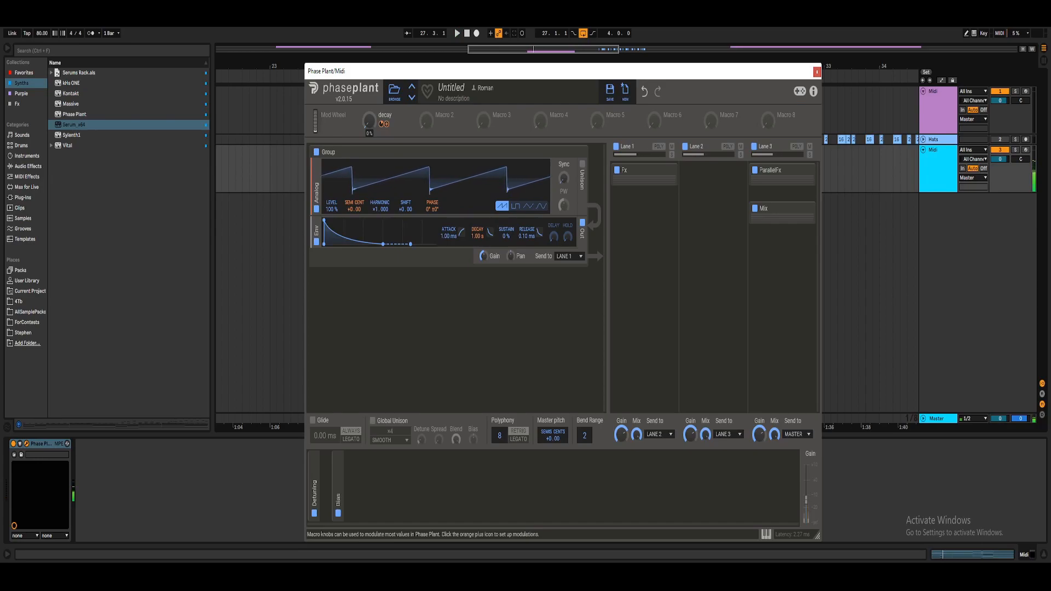
pyautogui.moveTo(370, 121); pyautogui.dragTo(370, 66)
pyautogui.press('space')
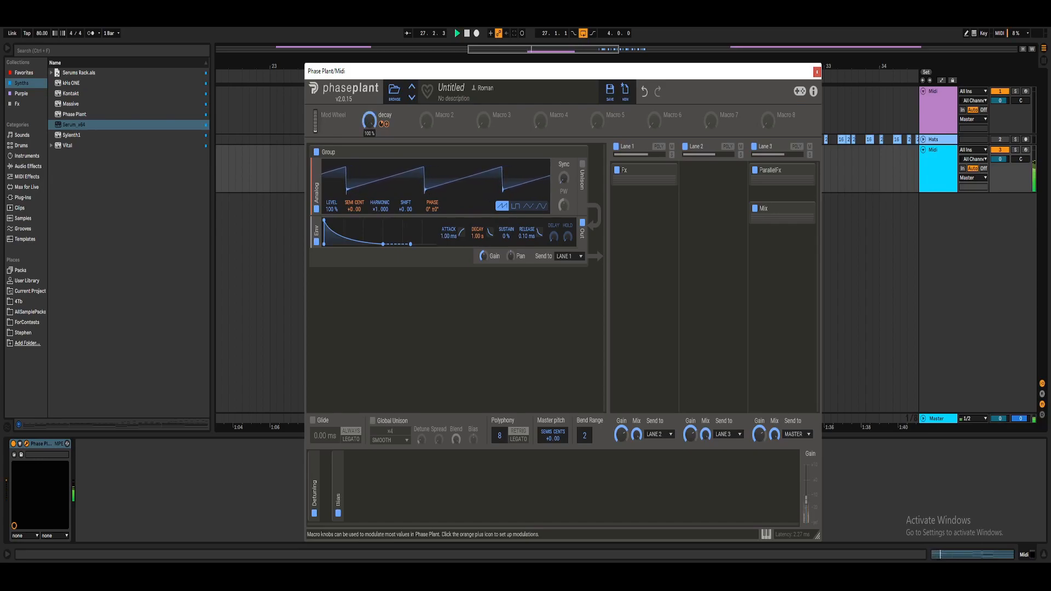
# Step: Audition the Analog oscillator's pulse, triangle and sine waveforms, also with Unison enabled
pyautogui.click(516, 208)
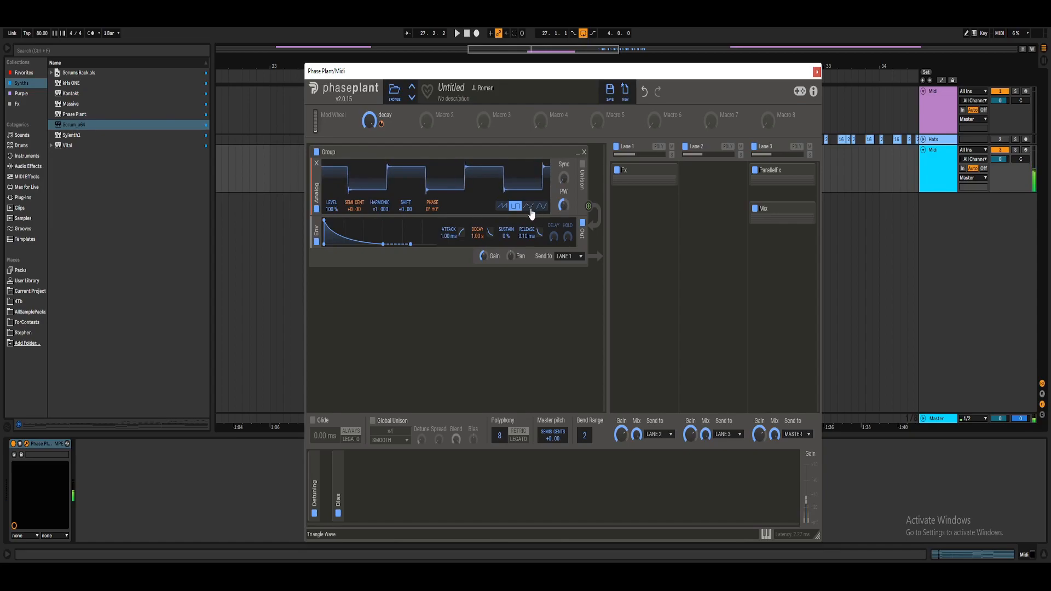
pyautogui.click(529, 207)
pyautogui.click(541, 207)
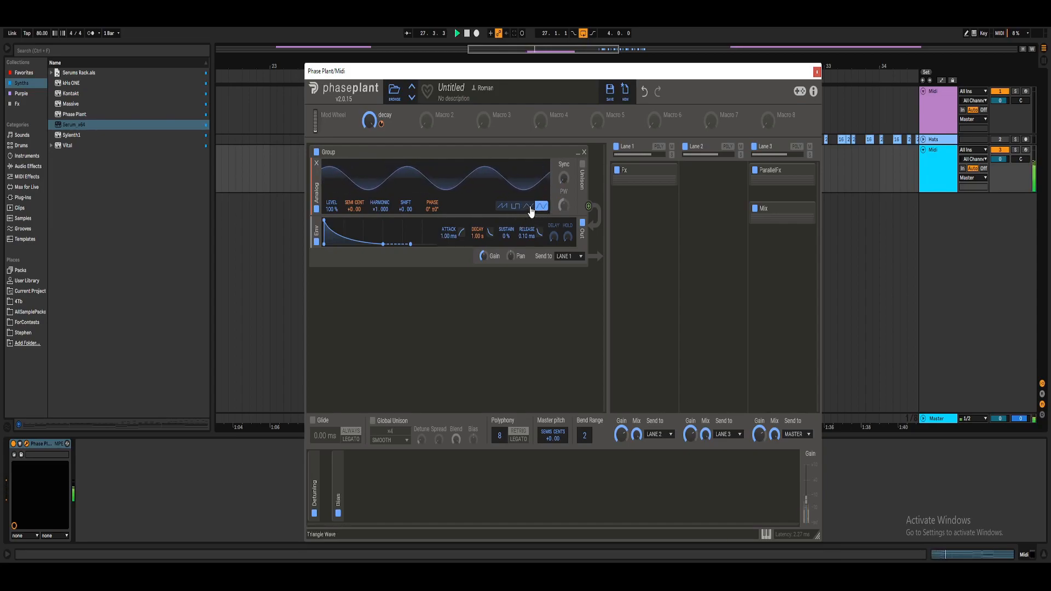
pyautogui.click(583, 166)
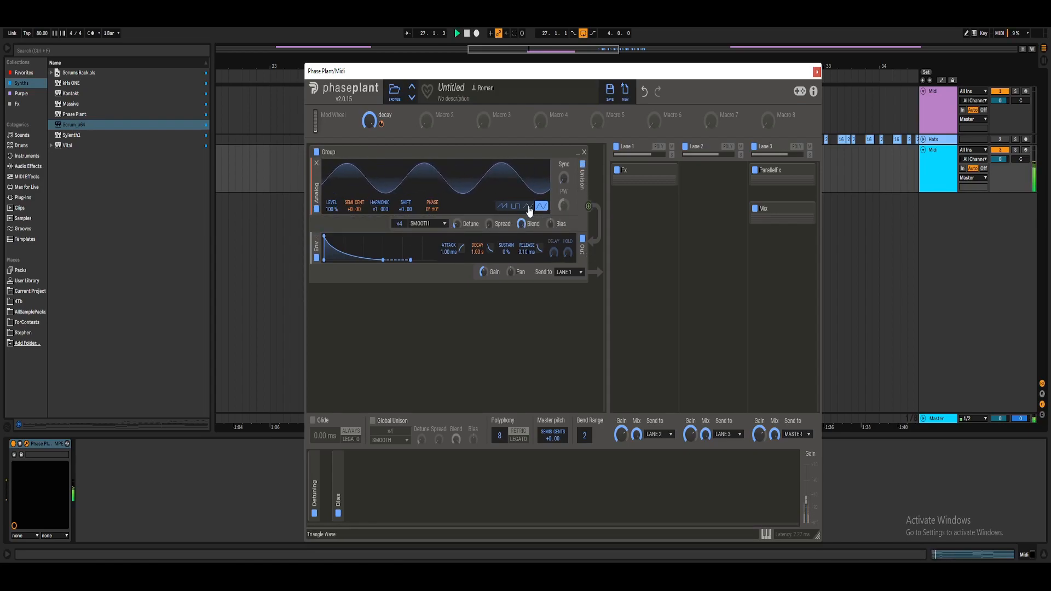
pyautogui.click(528, 206)
pyautogui.click(516, 207)
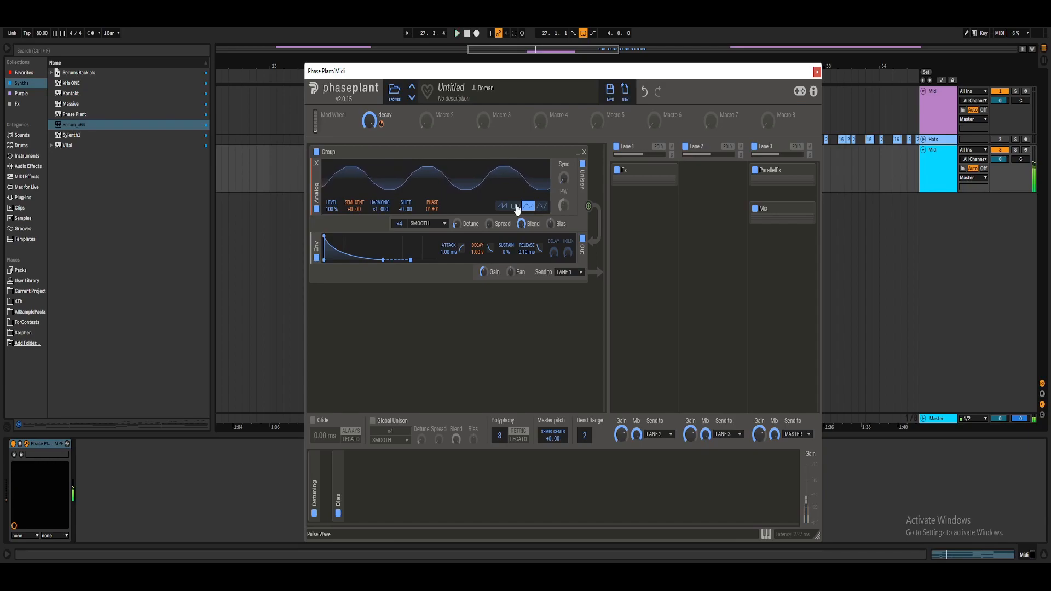
pyautogui.click(516, 207)
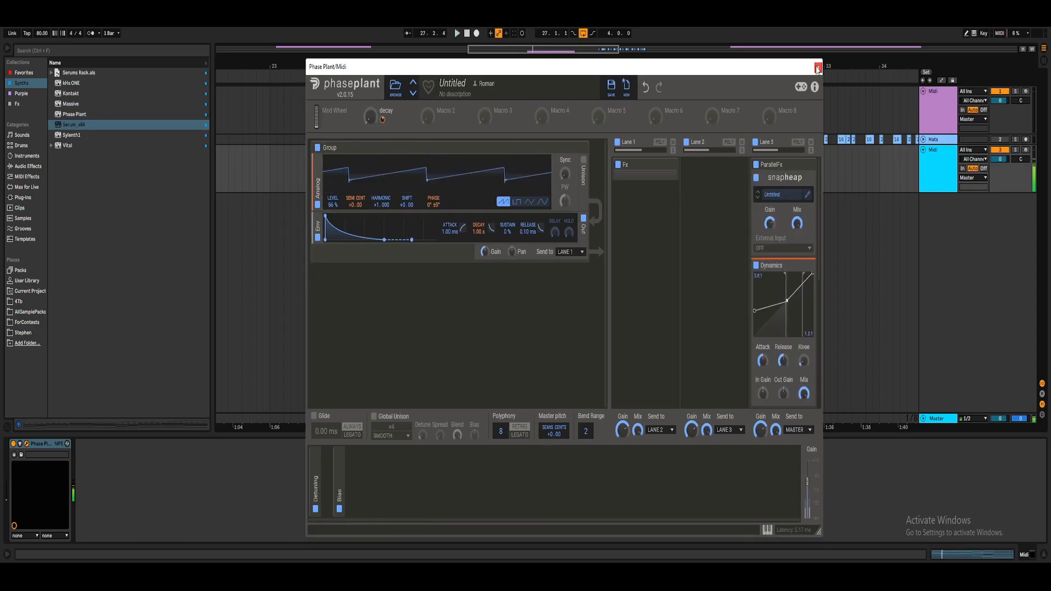
# Step: Close the Phase Plant window and select the MIDI track that holds the synth
pyautogui.click(816, 72)
pyautogui.click(936, 172)
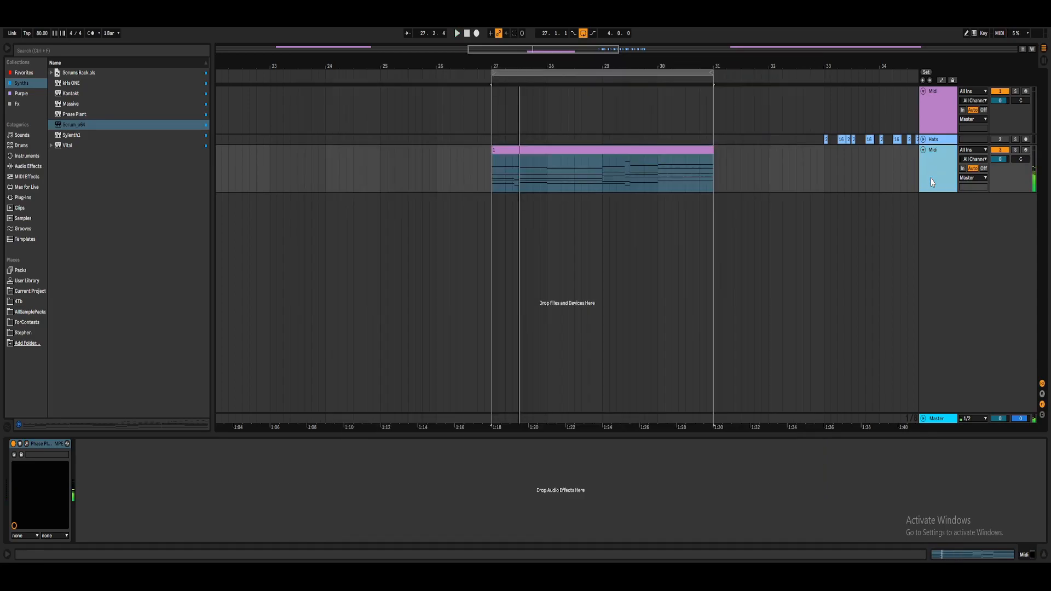